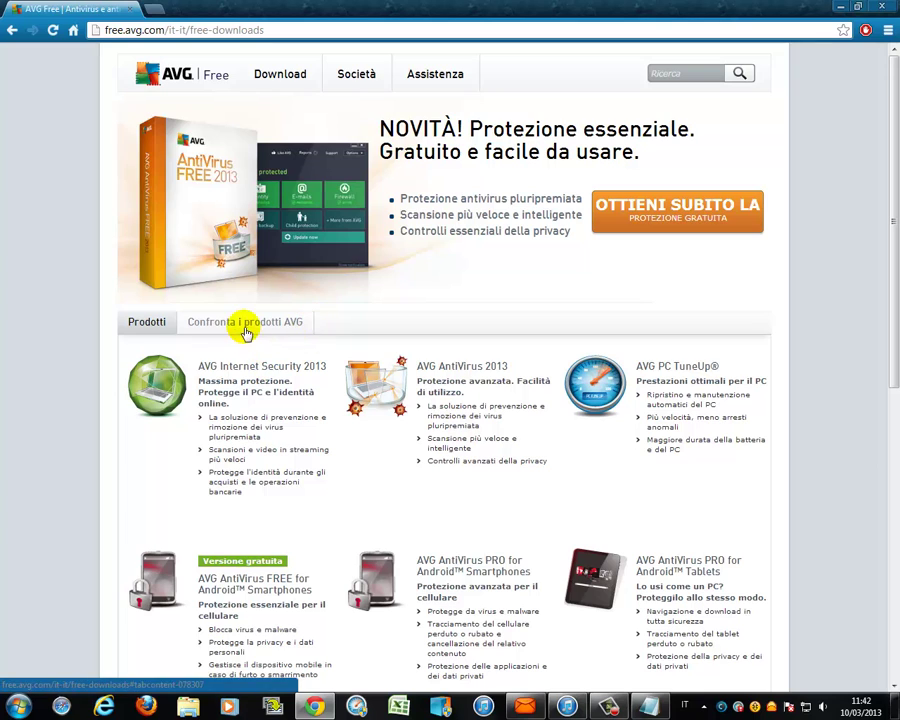
Open the AVG product comparison and locate the download option for AVG AntiVirus FREE 2013
click(233, 322)
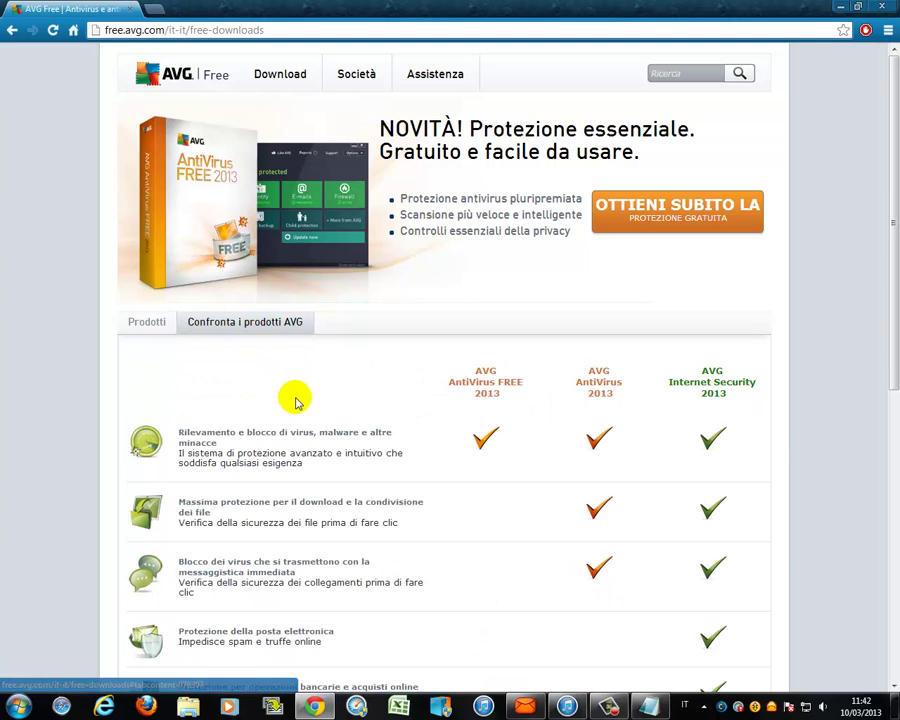
drag(460, 358, 490, 392)
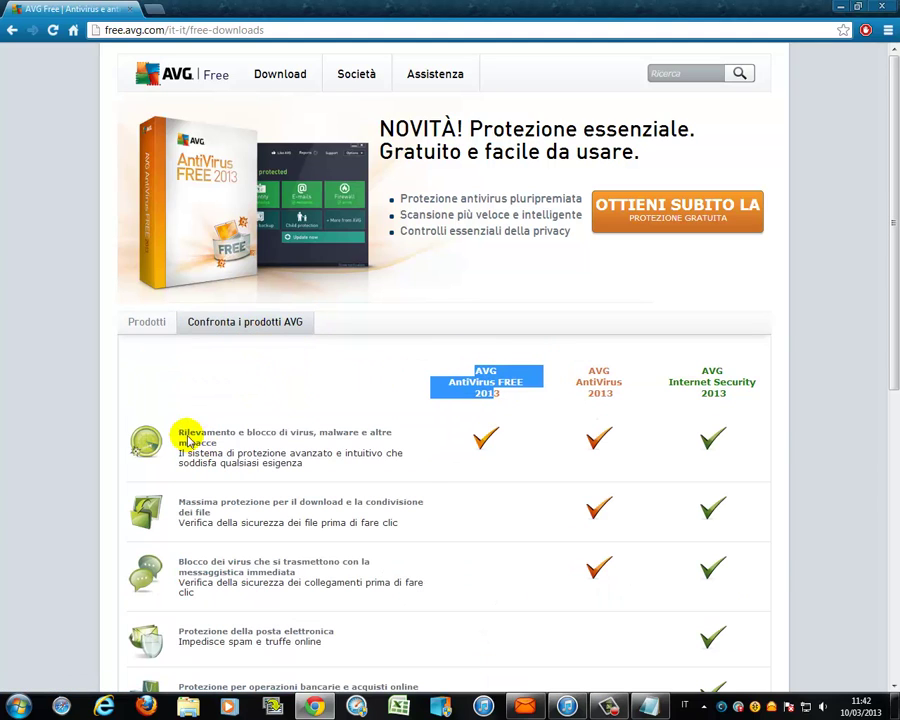
scroll(385, 461, down, 1)
scroll(385, 461, down, 3)
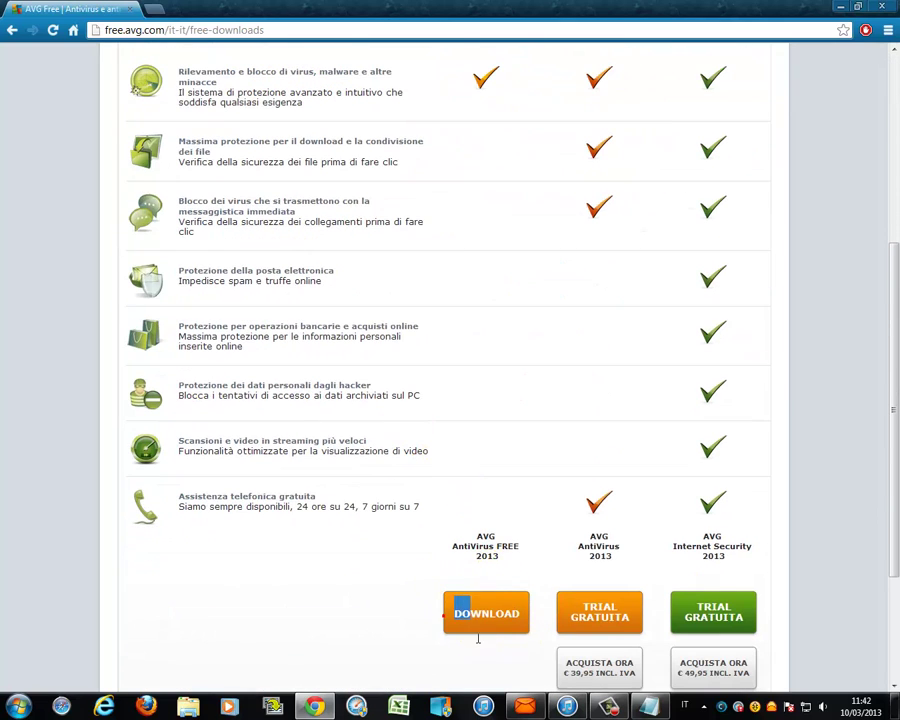
drag(478, 635, 520, 628)
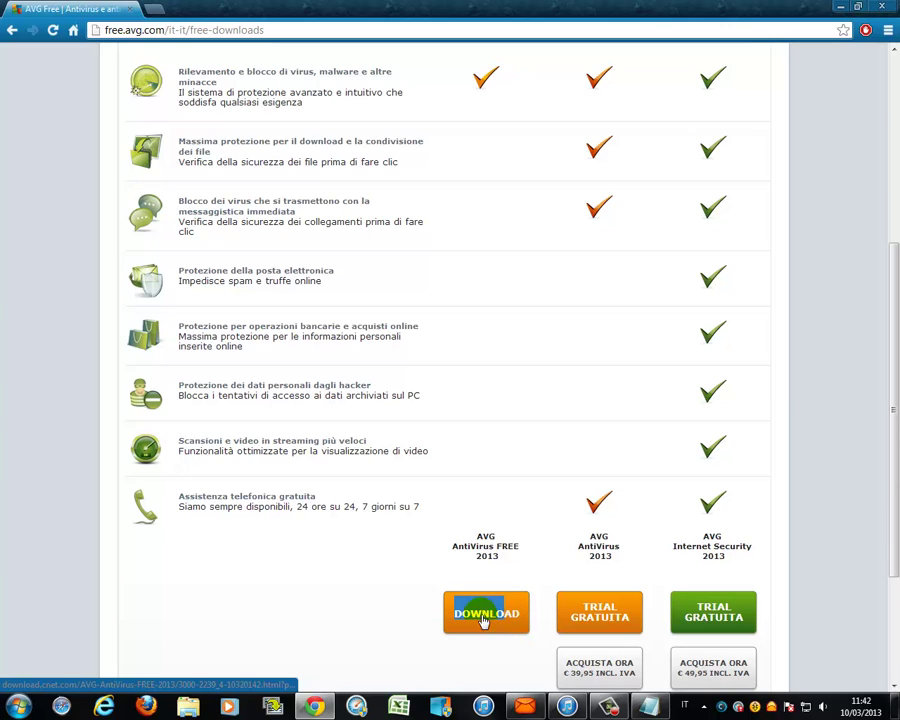
Add the line "2° CLICCATE SU DOWNLOAD" to the Notepad note and open the AVG AntiVirus FREE 2013 download page
click(649, 706)
key(Return)
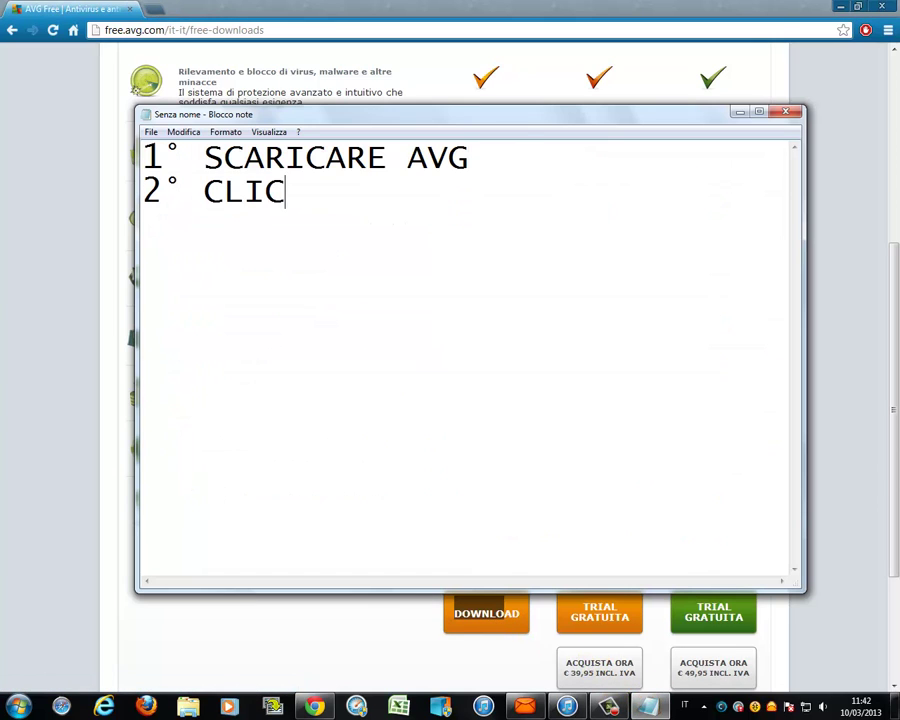
text(2° CLICCATE SU DOWNLOAD)
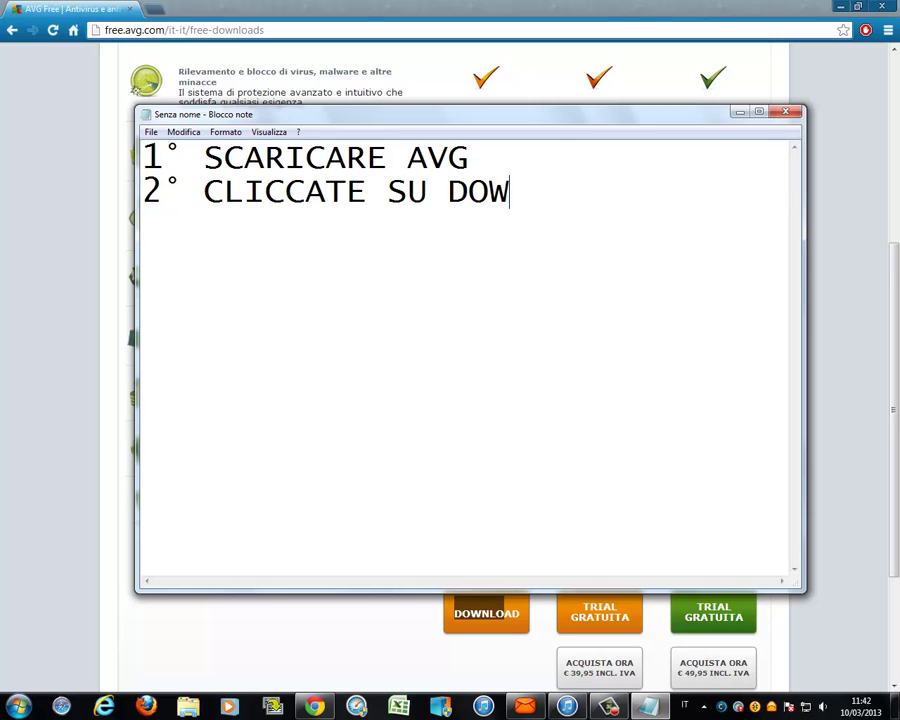
click(486, 613)
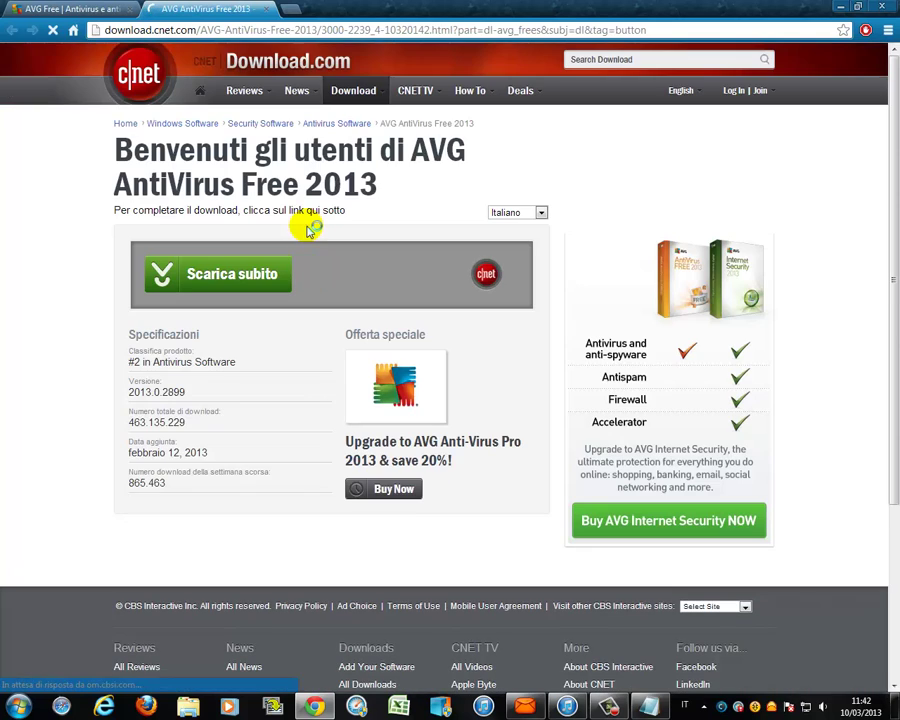
Add the line "SUCCESSIVAMETE SU SCARICA SUBITO" to the Notepad note and return to the Download.com page
click(648, 707)
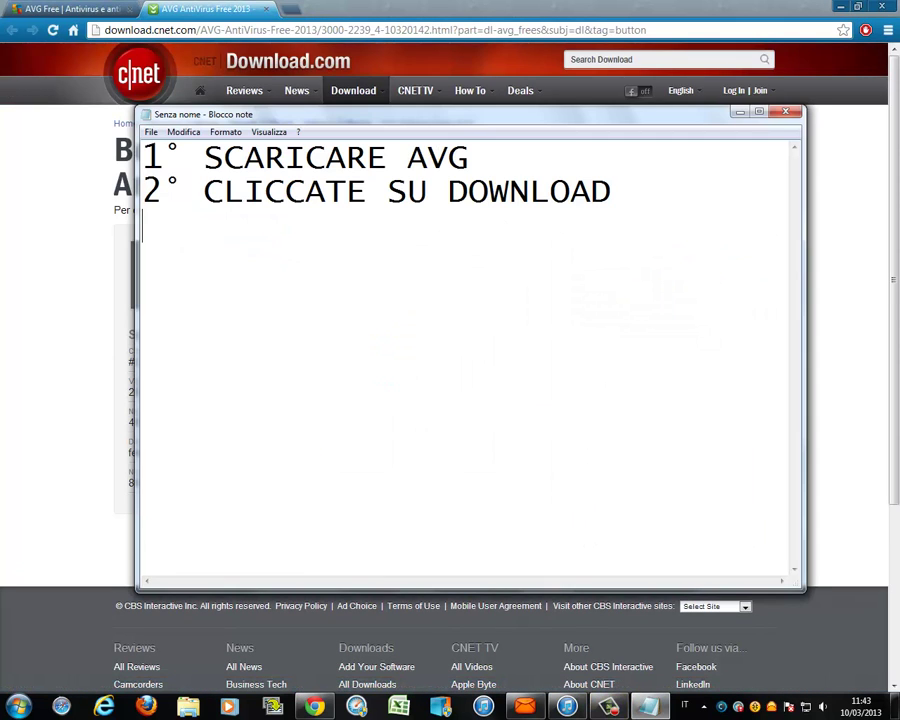
text(SUCCESSIVAMET)
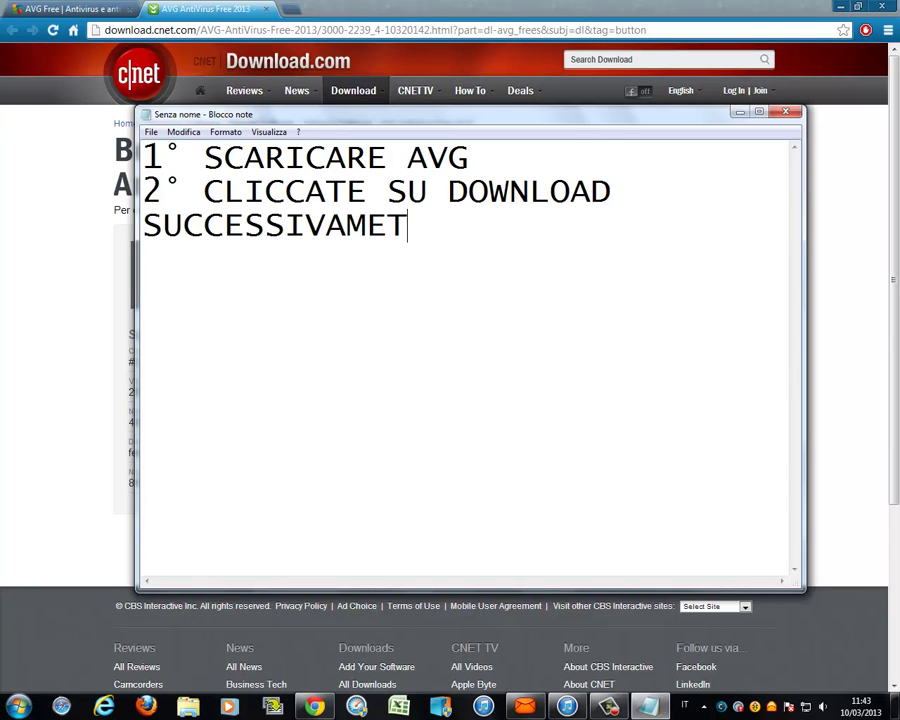
text(E SIU SU )
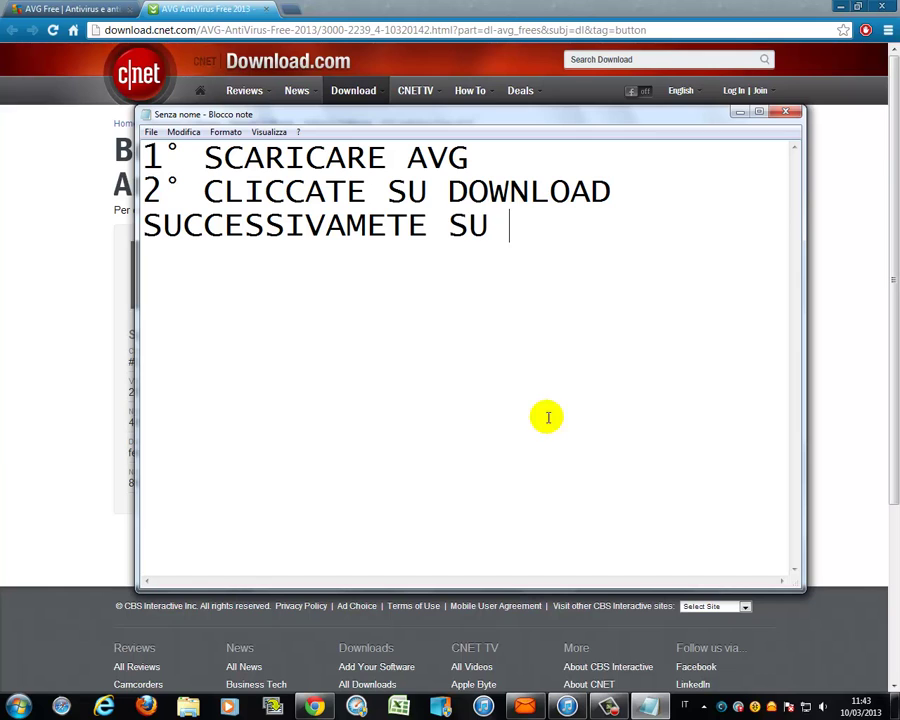
text(SCARICA SUBIT)
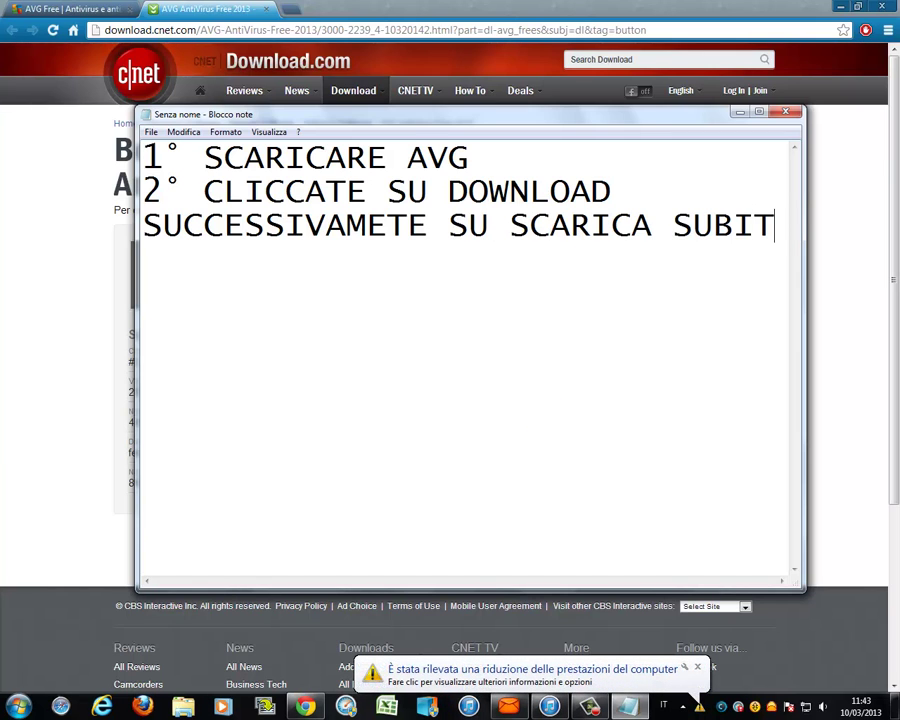
text(O)
click(14, 432)
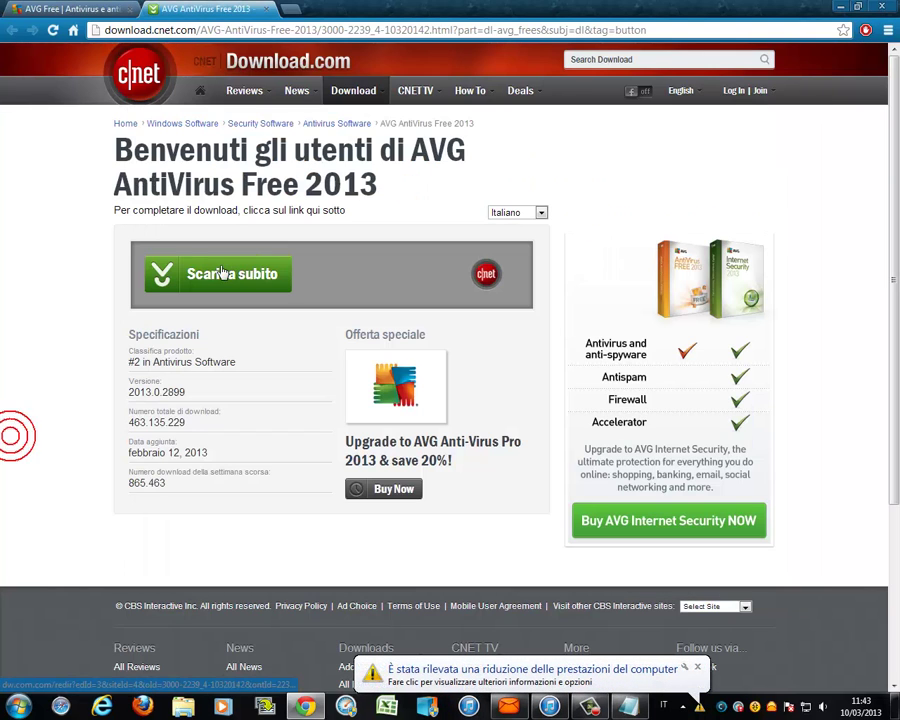
Start downloading the AVG AntiVirus Free 2013 installer and cancel the download
click(258, 274)
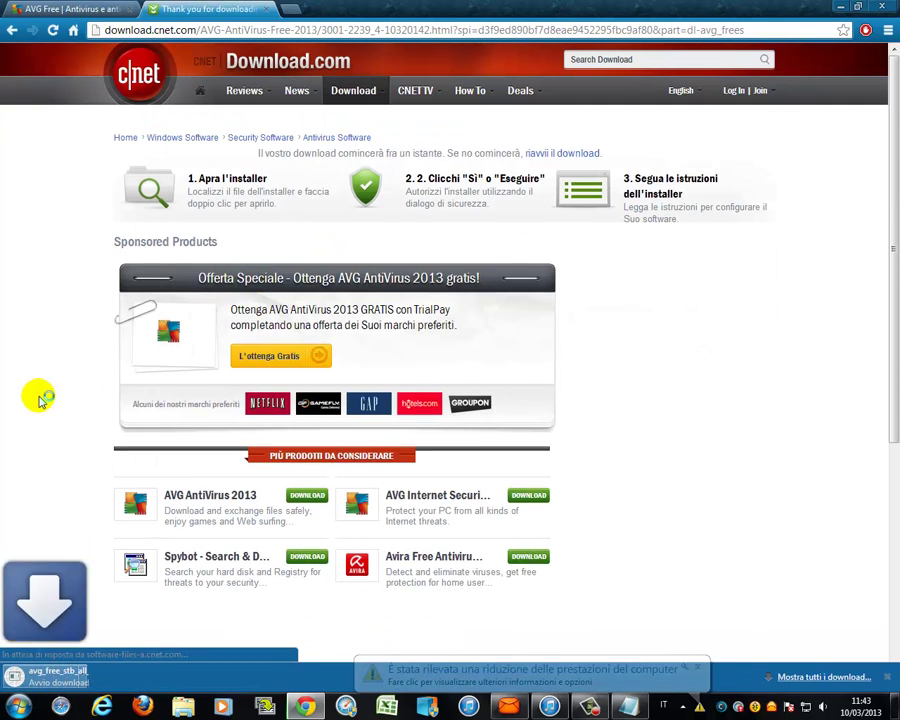
right_click(140, 675)
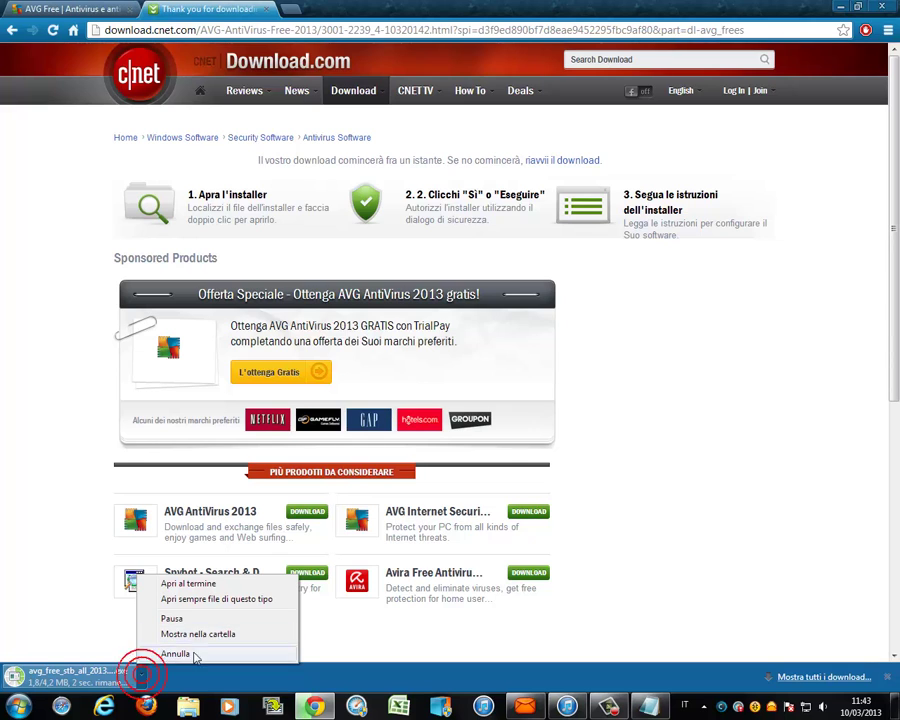
click(176, 654)
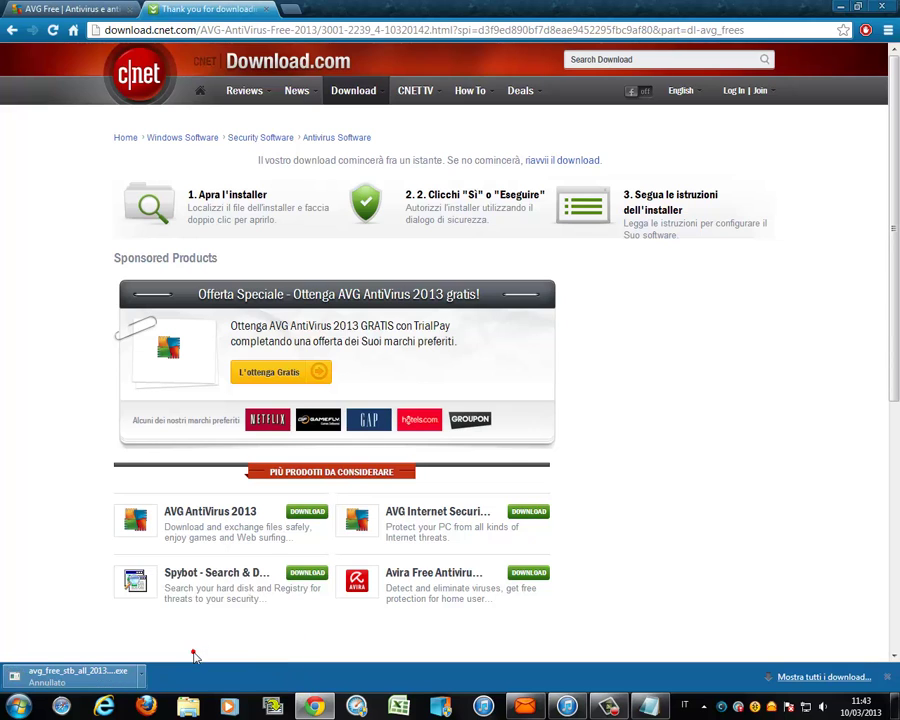
Close the browser and replace all text in the Notepad note with "INIZIAMO IL SETUP!"
click(893, 7)
click(744, 110)
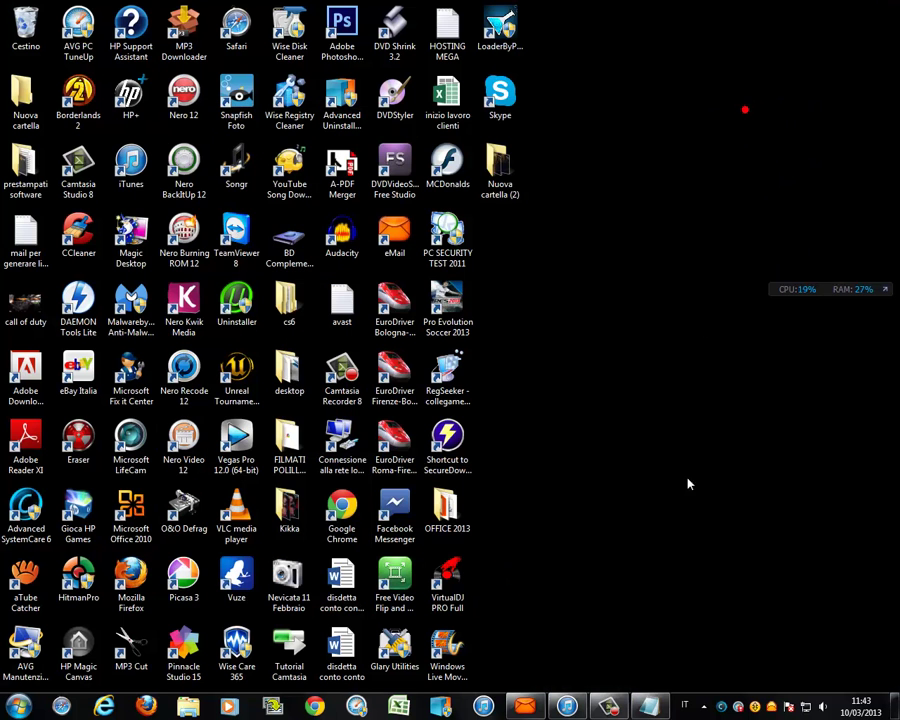
click(649, 706)
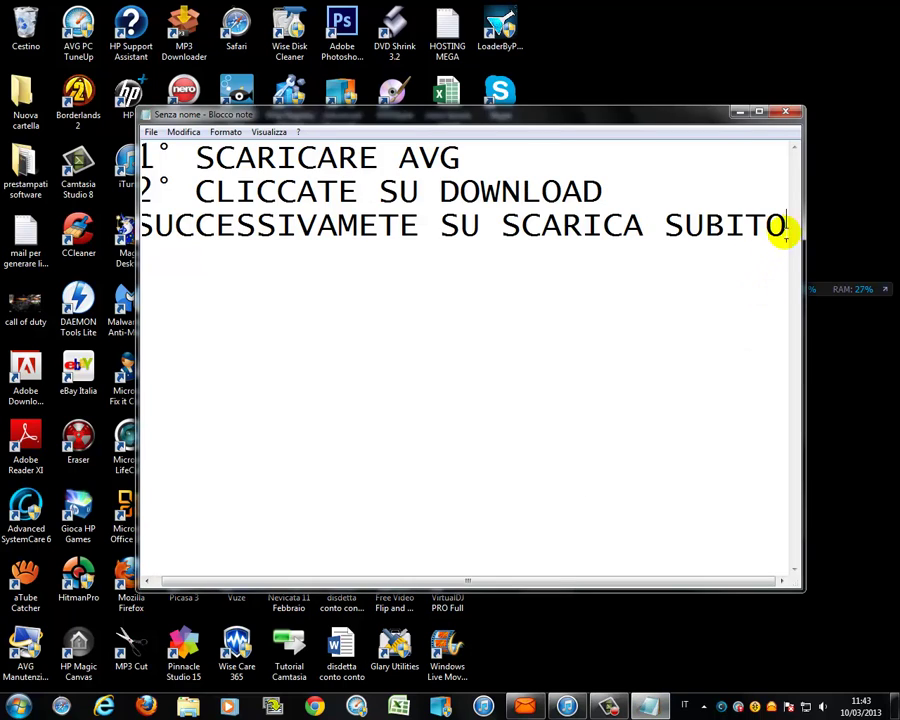
drag(786, 226, 37, 107)
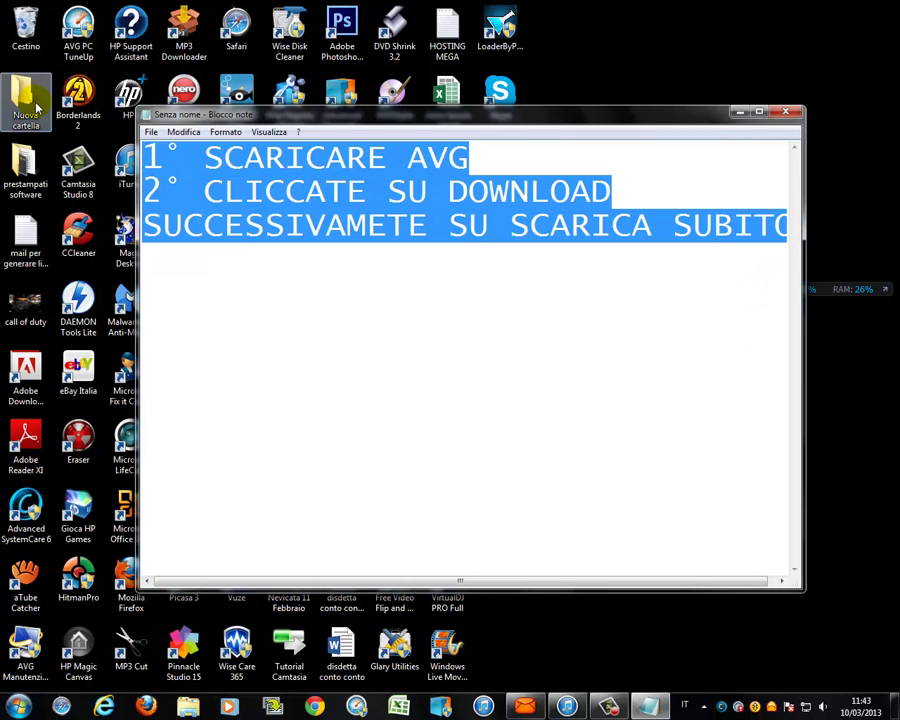
text(INIZIAMO)
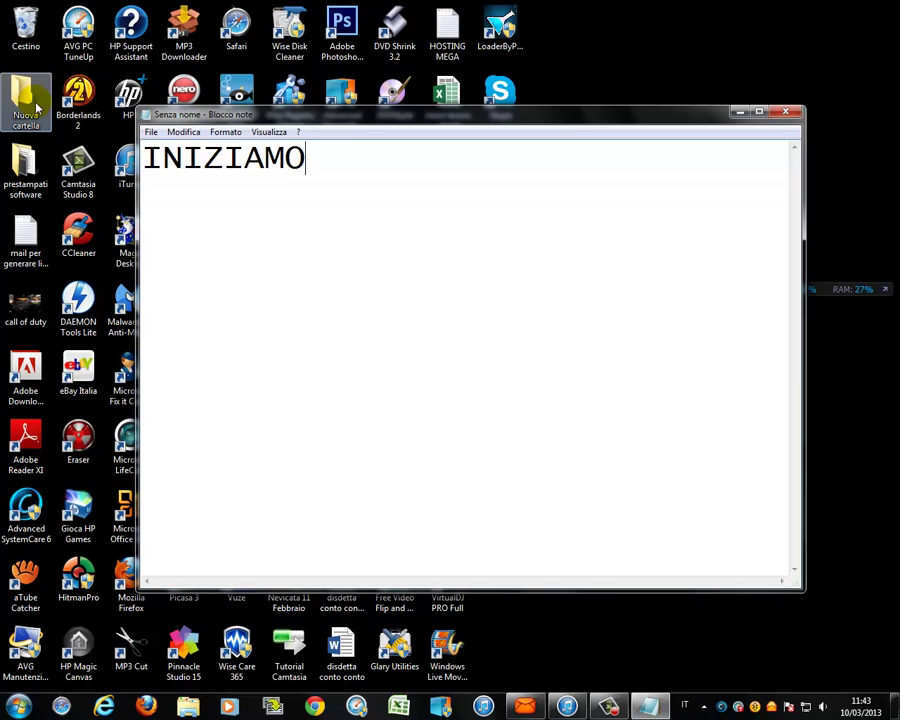
text( IL SETUP)
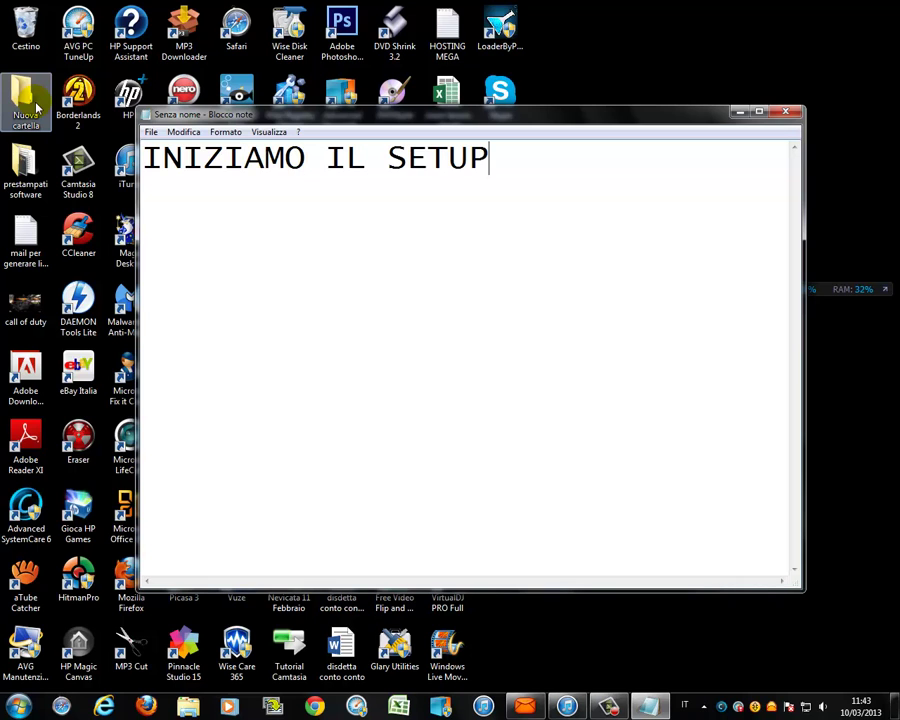
text(!)
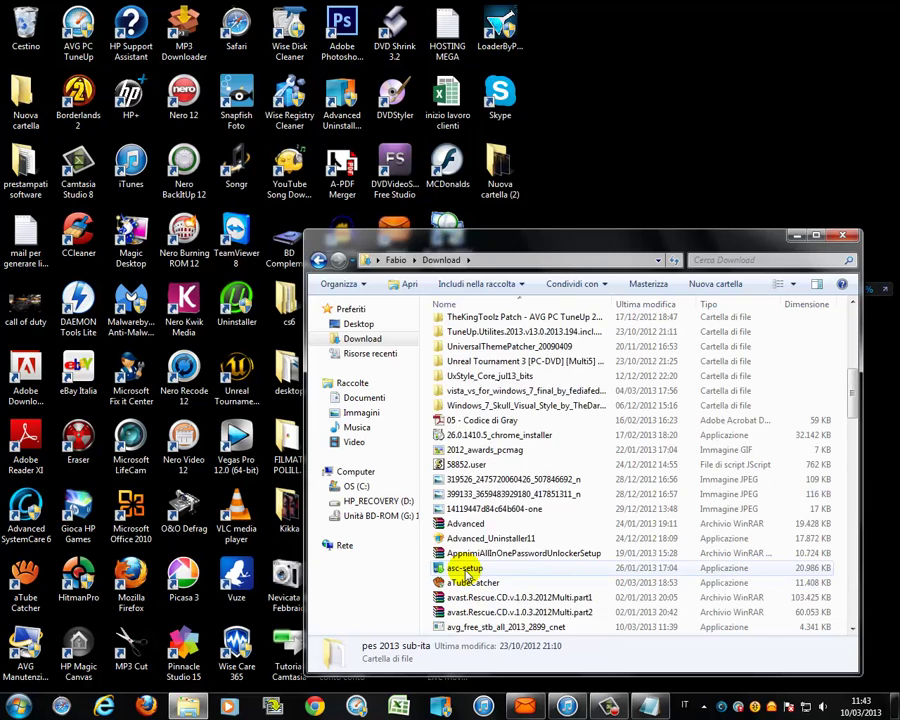
Run the avg_free_stb_all_2013_2899_cnet installer from the Download folder and close the folder window
scroll(466, 570, down, 1)
click(466, 568)
double_click(466, 568)
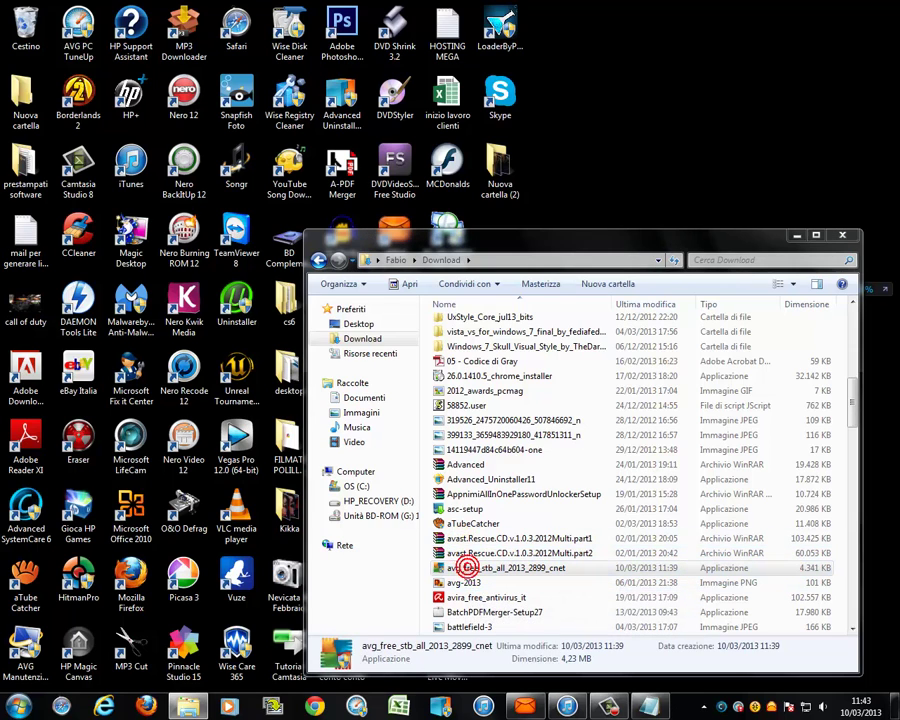
click(843, 234)
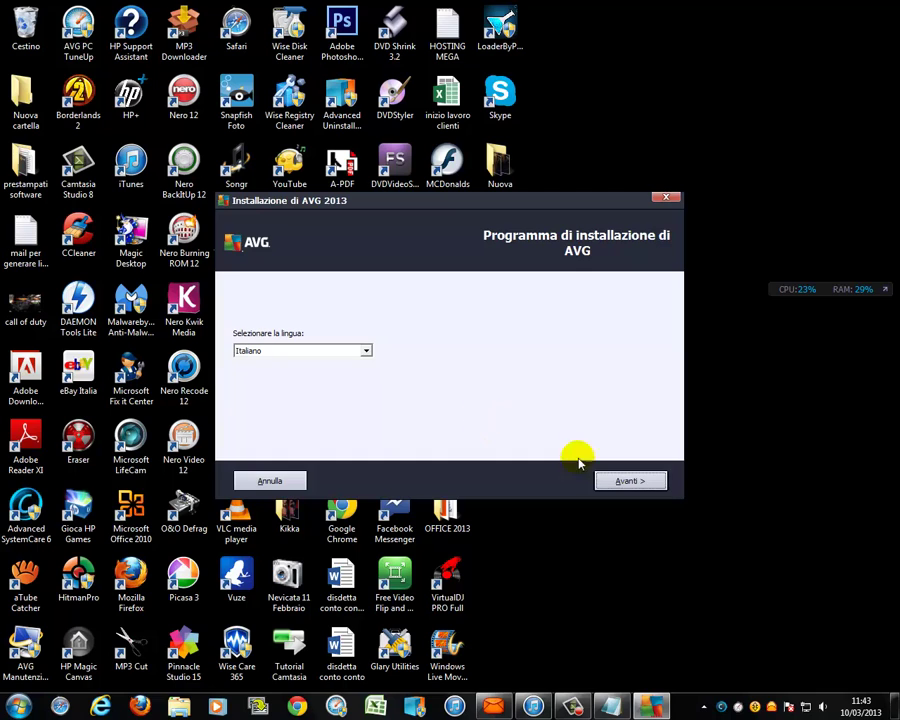
Accept the AVG 2013 licence agreement with Italiano as language and select the Protezione di base product
click(655, 480)
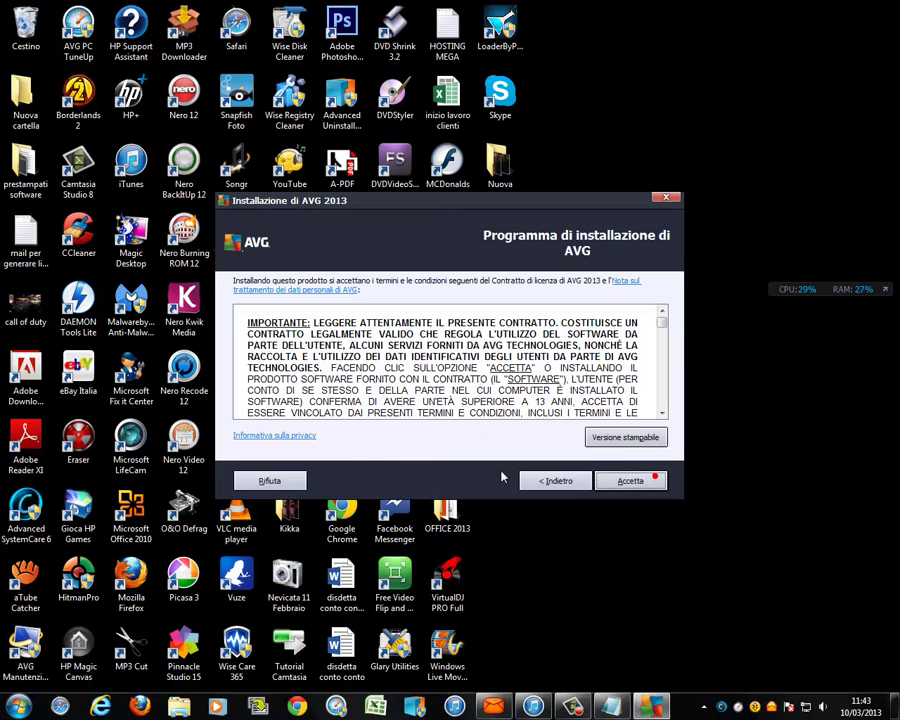
click(632, 483)
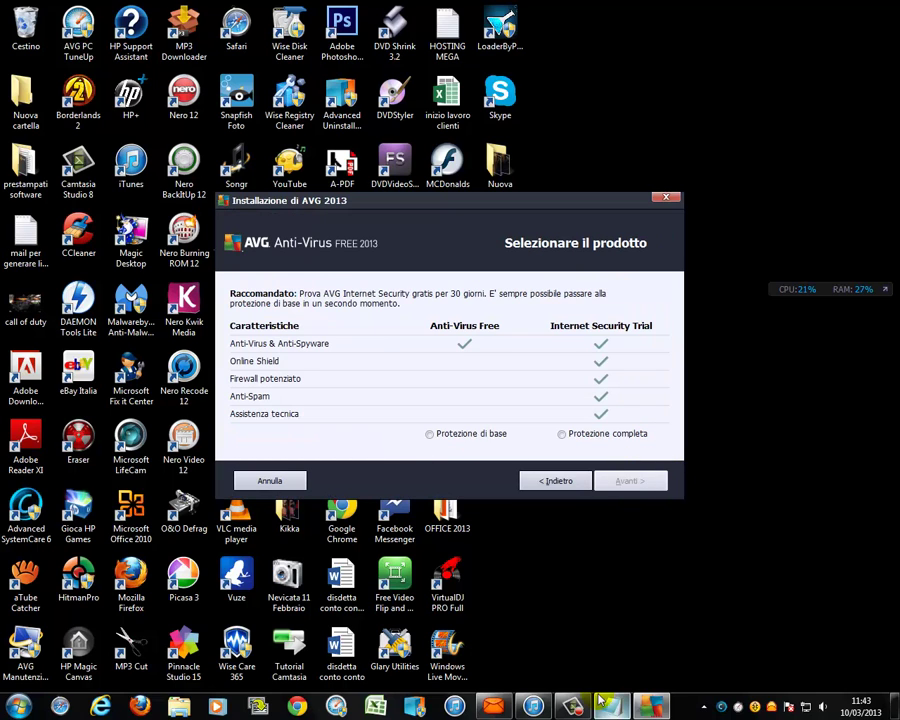
click(446, 436)
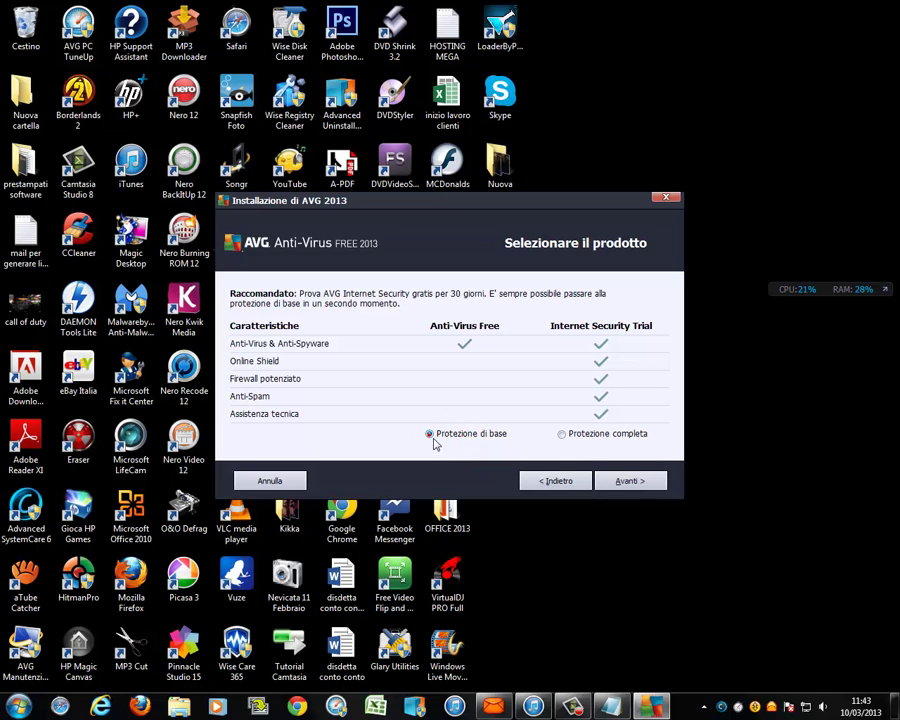
click(645, 483)
Choose Installazione personalizzata and accept the default destination folder and components
click(240, 354)
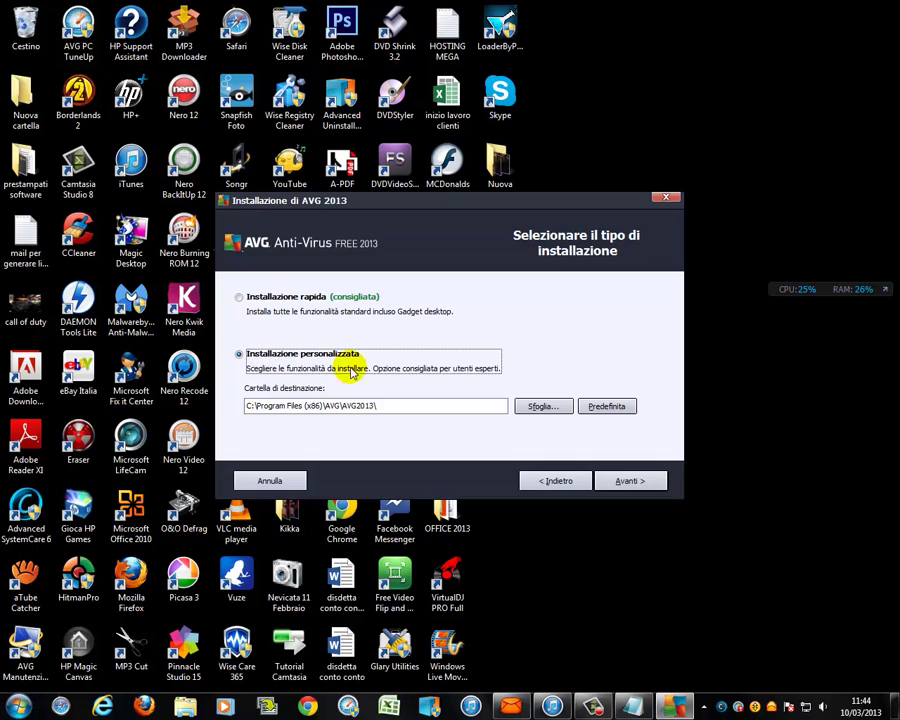
click(620, 484)
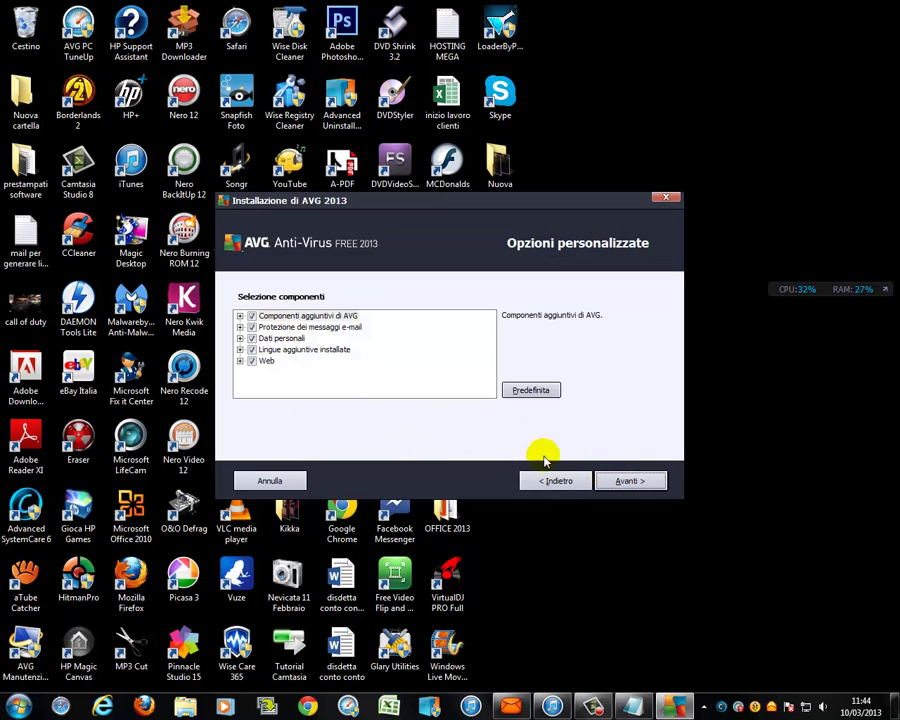
click(633, 485)
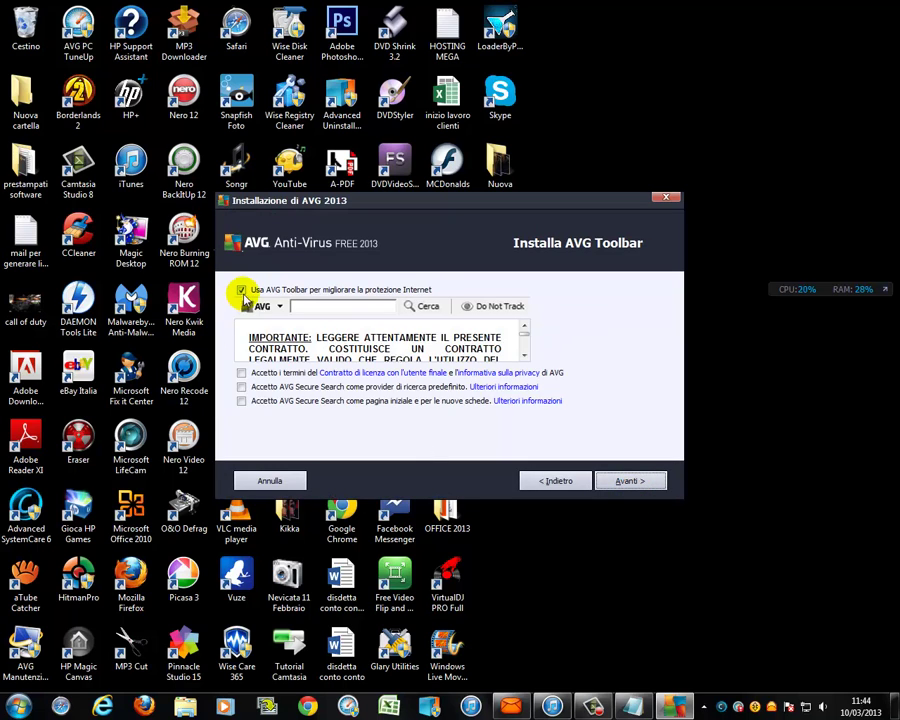
Replace the Notepad note with "LASCIATE LA TOOLBAR ALTRIMENTI NON AVRETE" and "PROTEZIONE WEB!" on two lines, and minimise it
click(633, 707)
key(ctrl+a)
text(LASC)
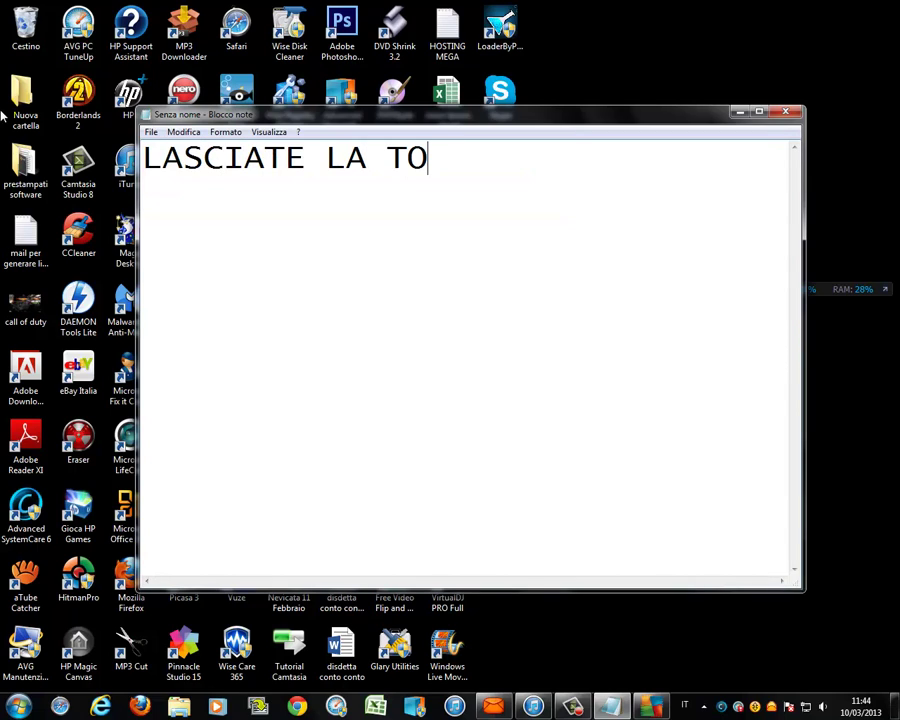
text(IATE LA TOOLBAR ALT)
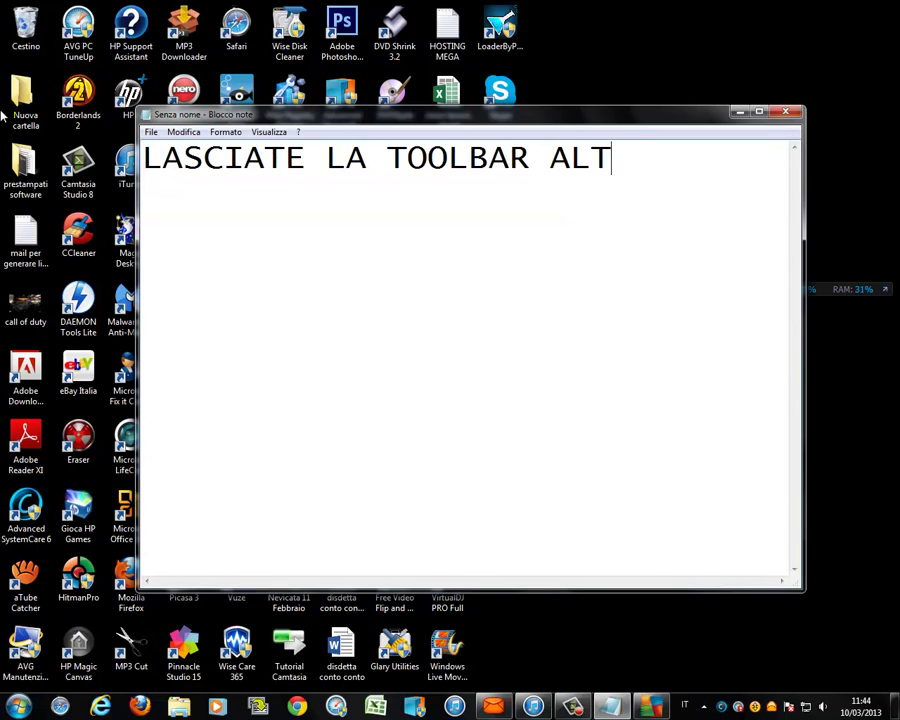
text(RIMENTI NON AVRETE)
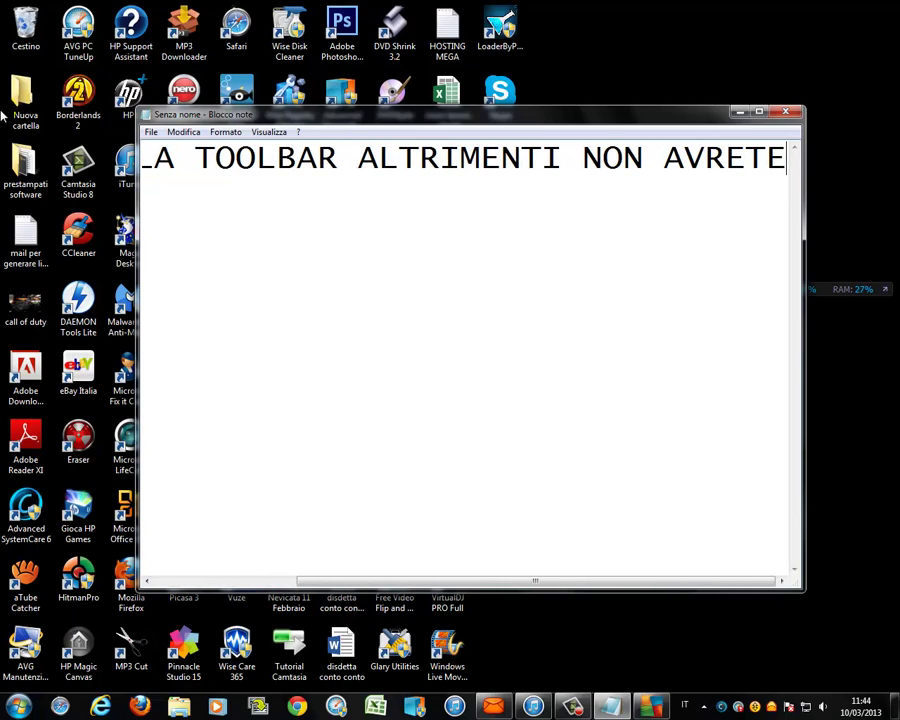
key(Return)
text(PROTE)
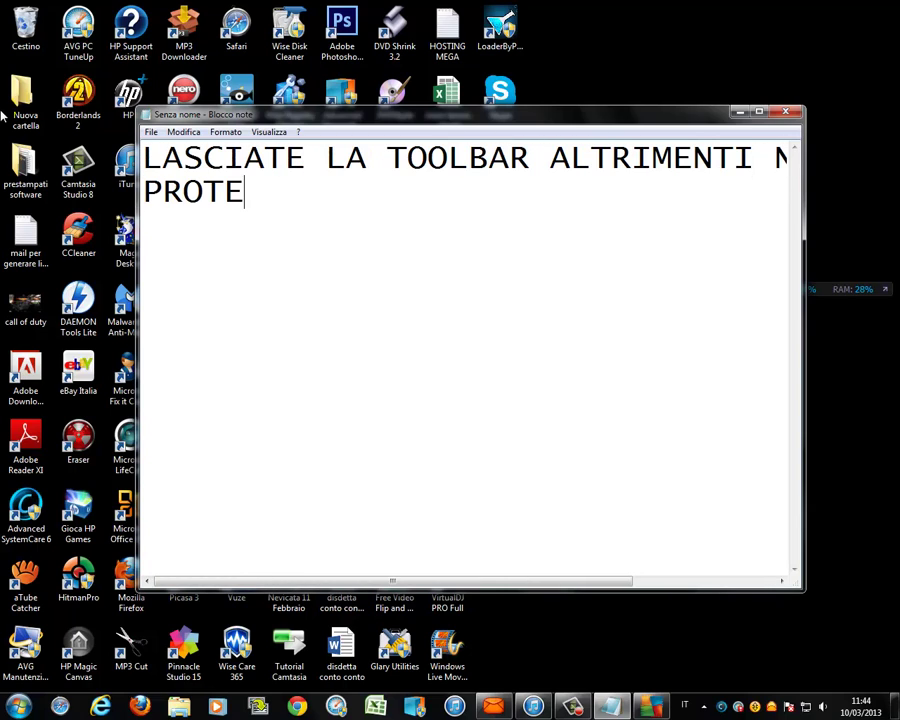
text(ZIONE WEB!)
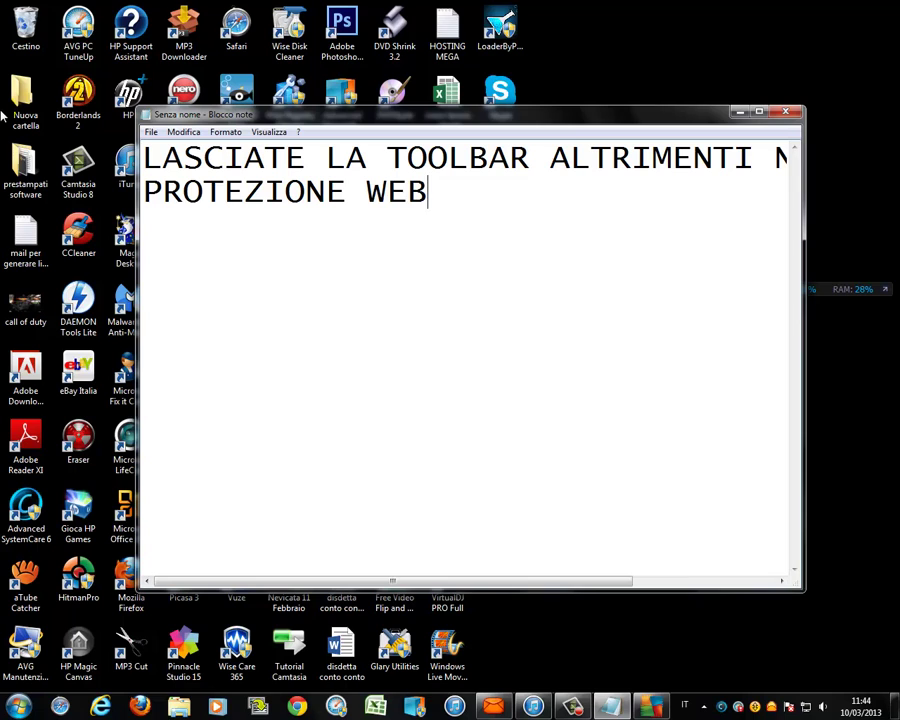
click(740, 113)
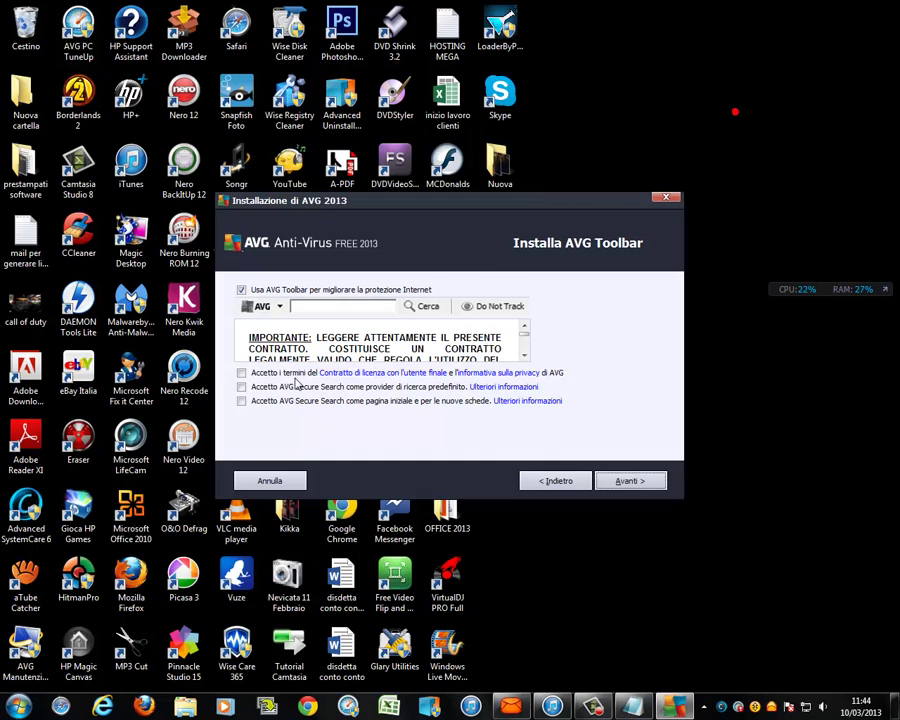
Continue the AVG 2013 setup with AVG Toolbar left enabled and finish the installation without entering account details
click(629, 481)
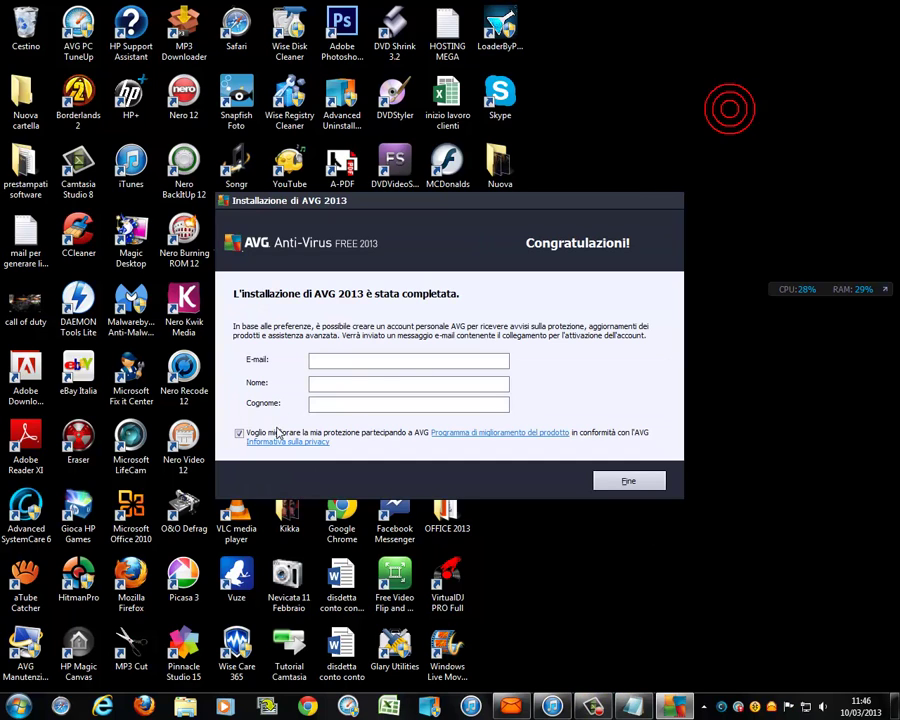
click(627, 480)
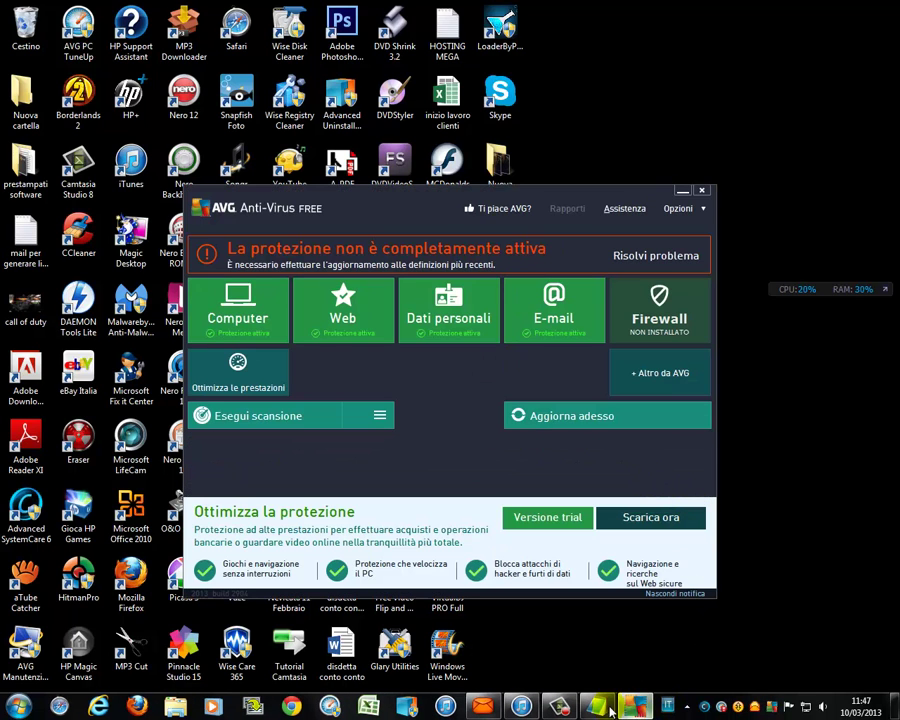
Replace the Notepad note with "OK AGGIORNIAMOLO!", minimise it, and start the AVG update
click(563, 706)
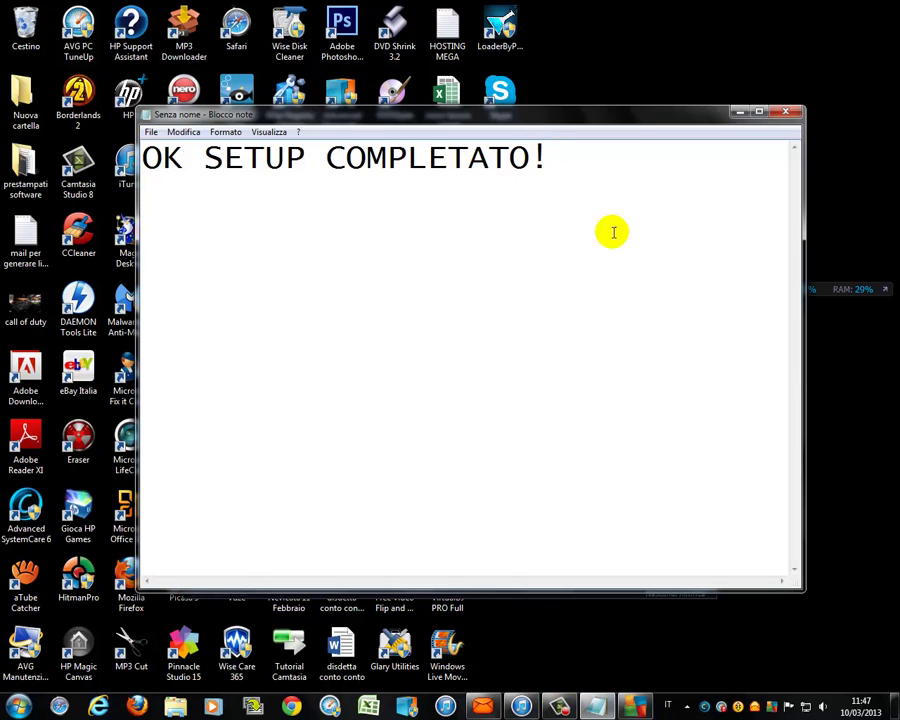
drag(611, 231, 5, 110)
text(O)
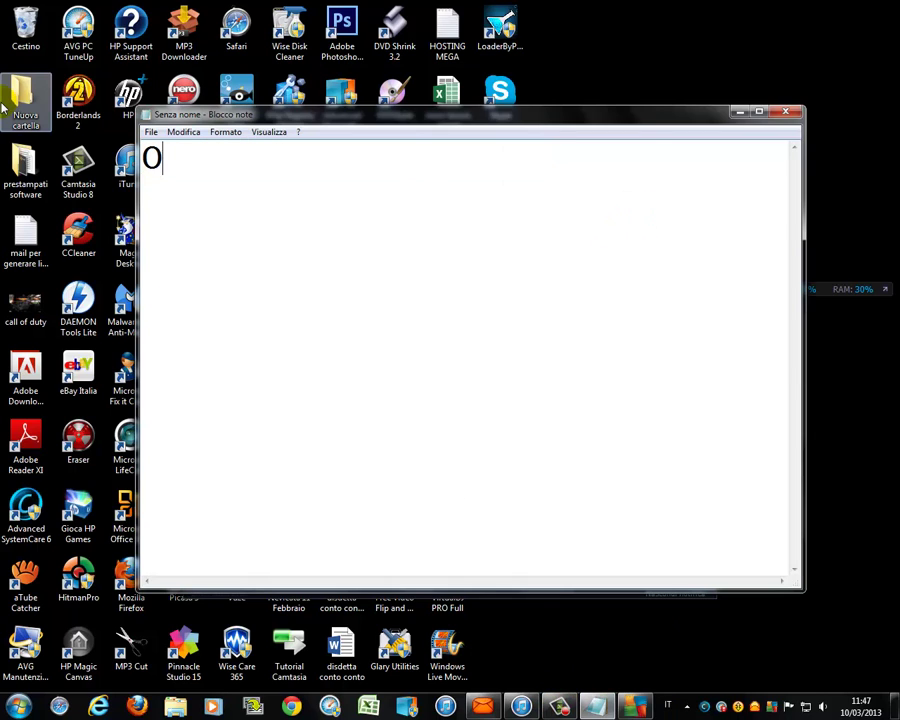
text(K AGGIORNIAMOLO!)
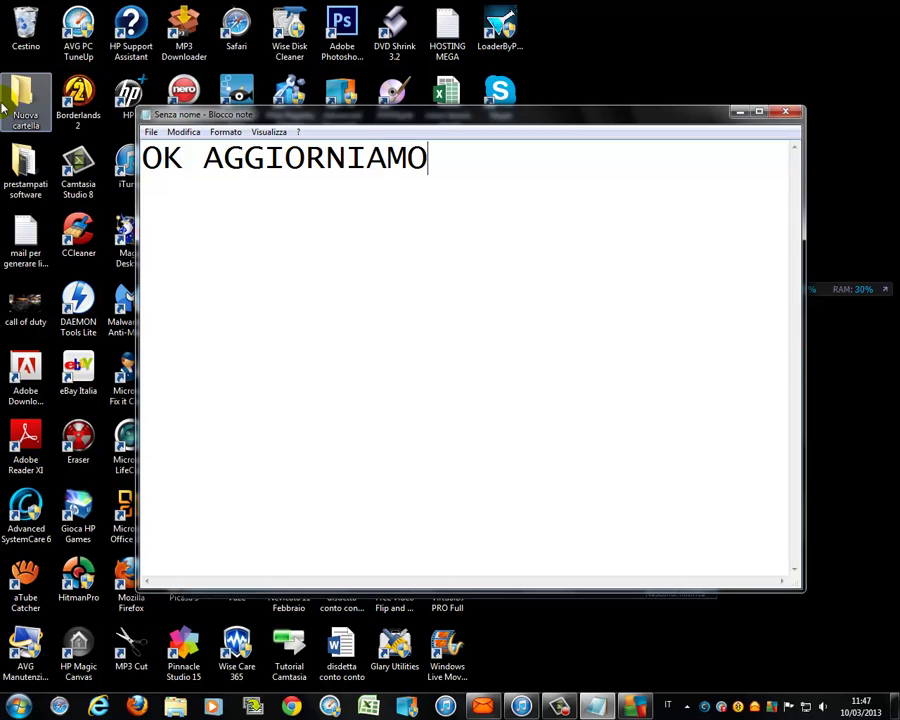
click(740, 111)
click(579, 416)
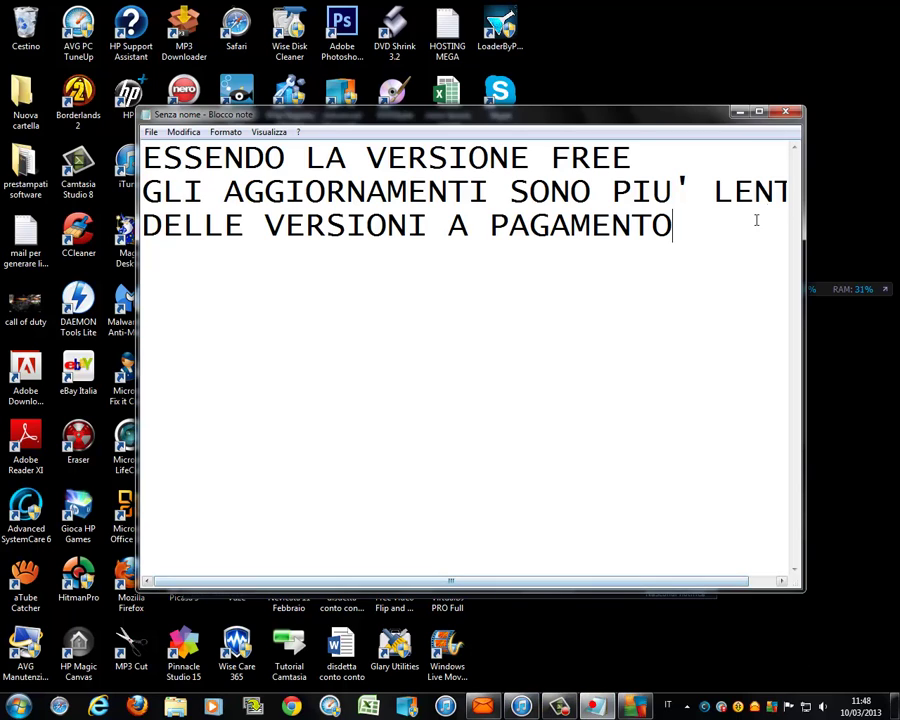
Replace the note with "OK COMPLETATI", "ADESSO RIMUOVIAMO IL BUNNER", "PUBBLICITARIO FASTIDIOSO" and "OVVERO:" on four lines
drag(756, 220, 10, 80)
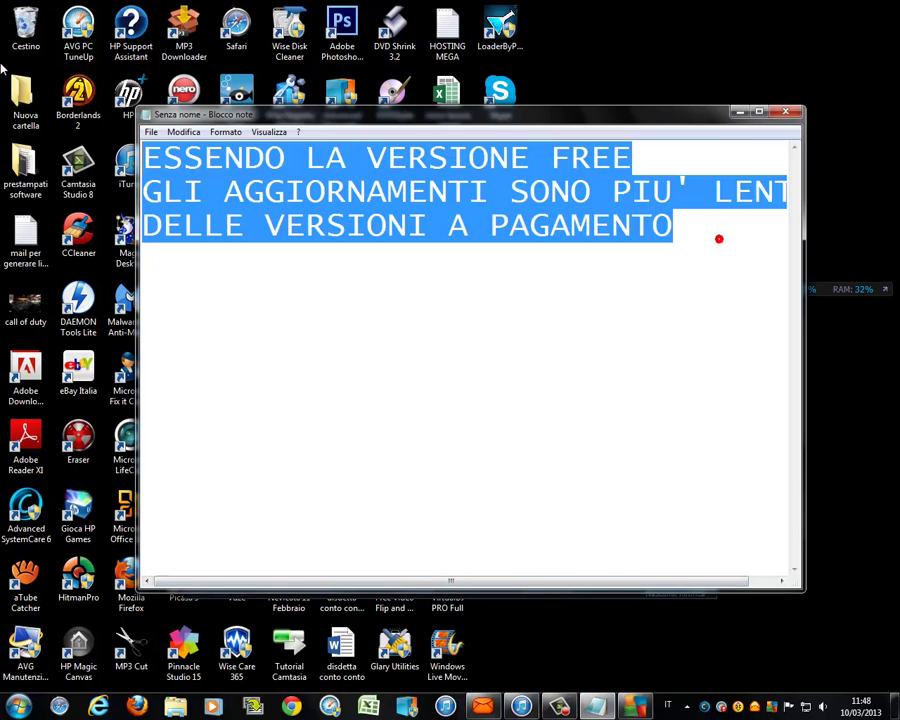
text(OK COMPLETAT)
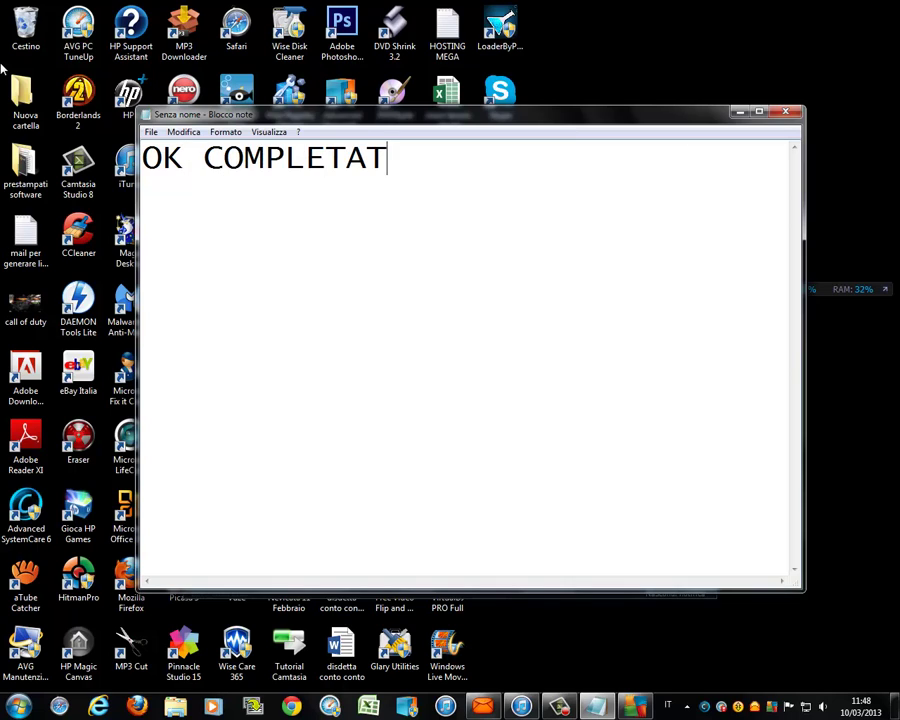
text(I ADESSO )
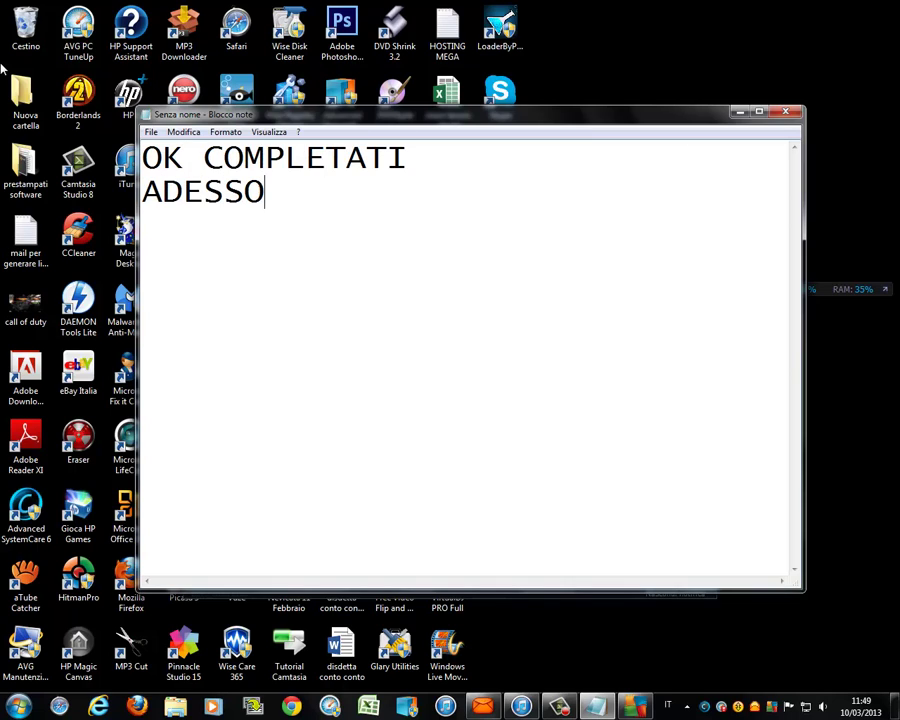
text(RIMUOVIAMO)
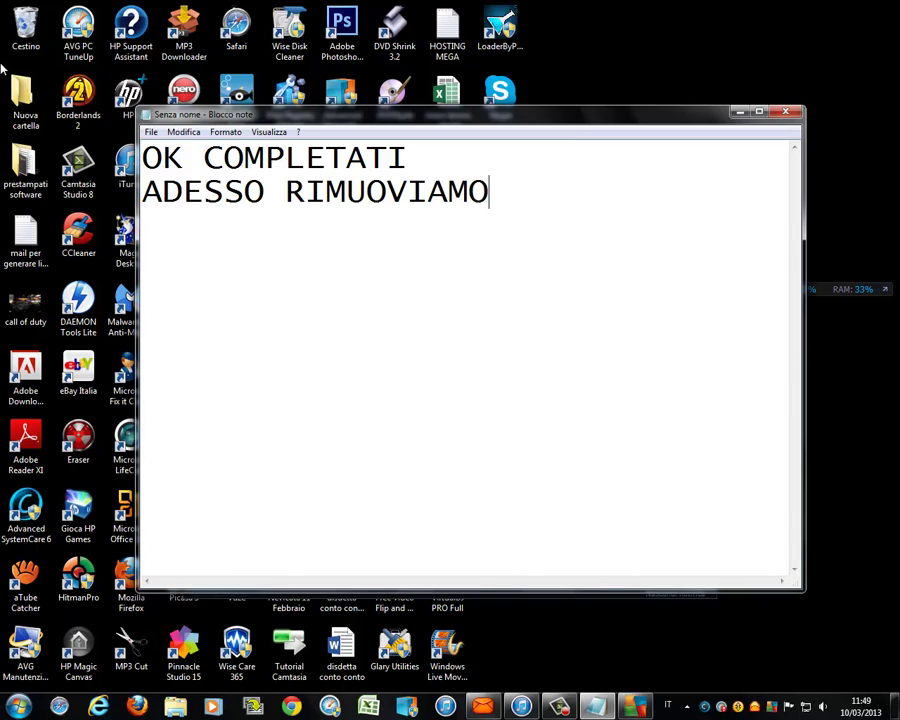
text( IL BUNNER )
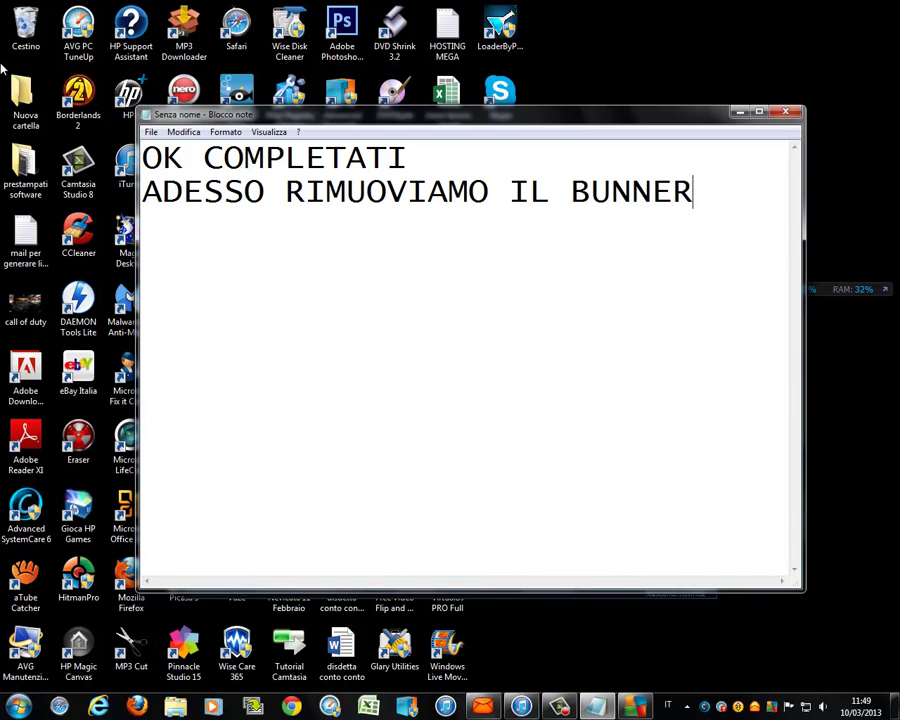
text(PUBBLICI)
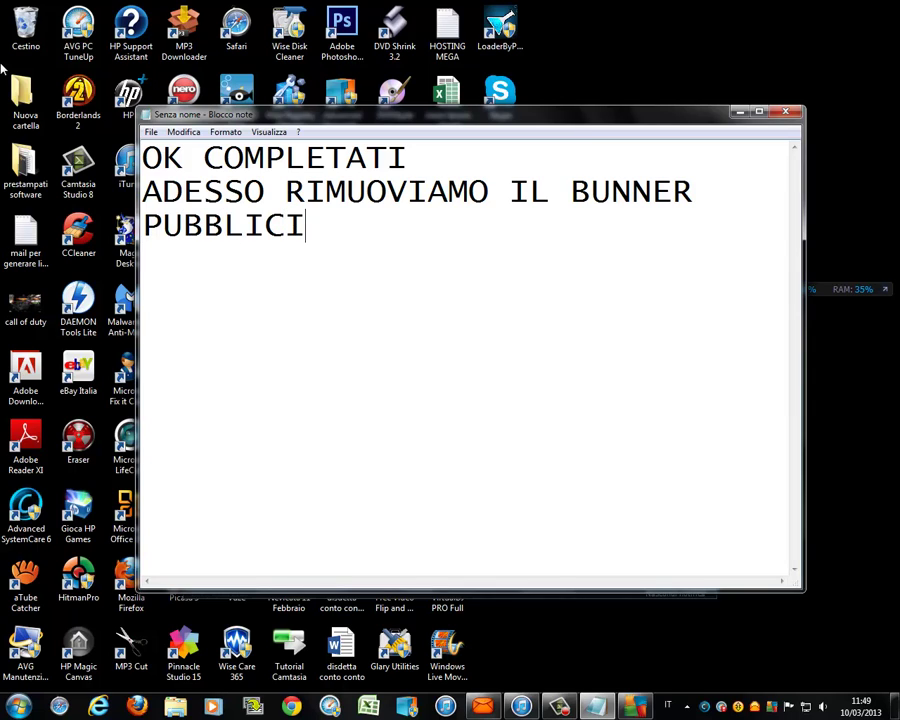
text(TARIO FASTI)
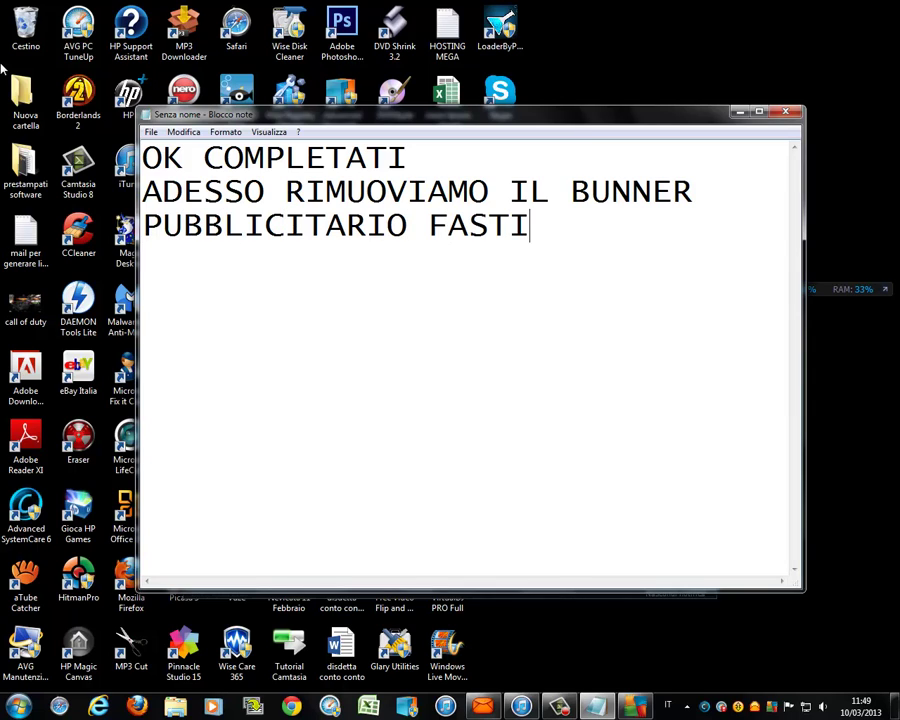
text(DIOSO )
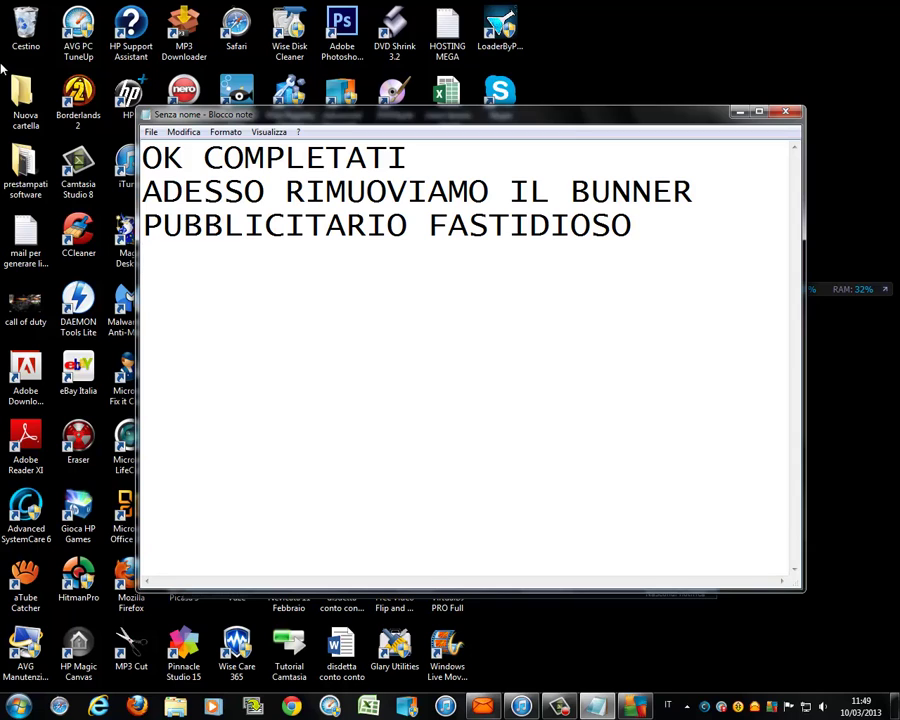
text(OVVERO:)
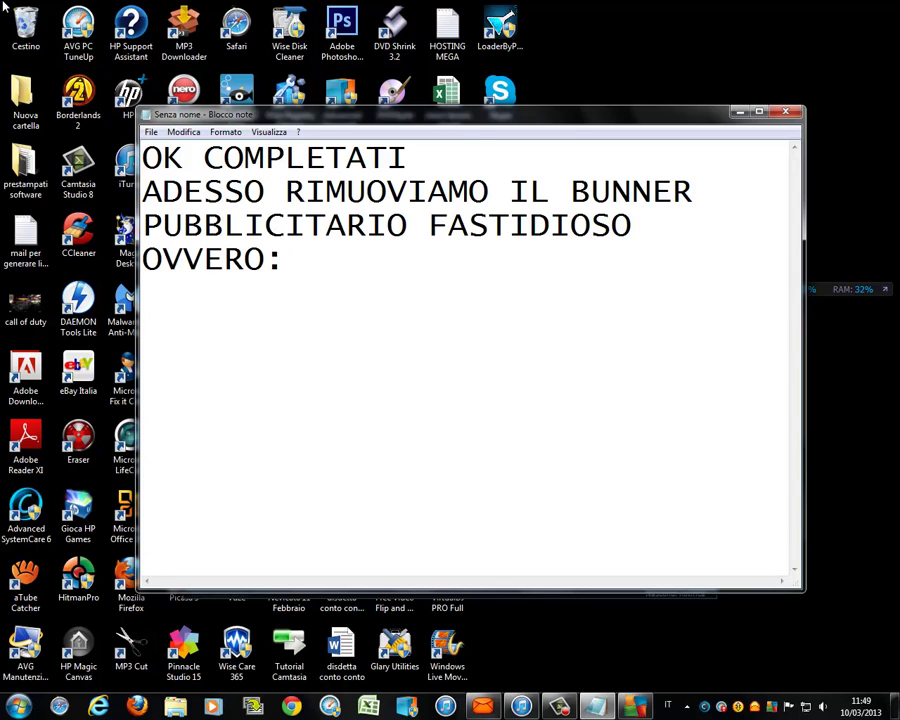
Move the note aside, bring the AVG window forward, and try hiding its promotional banner with Nascondi notifica
drag(458, 116, 375, 93)
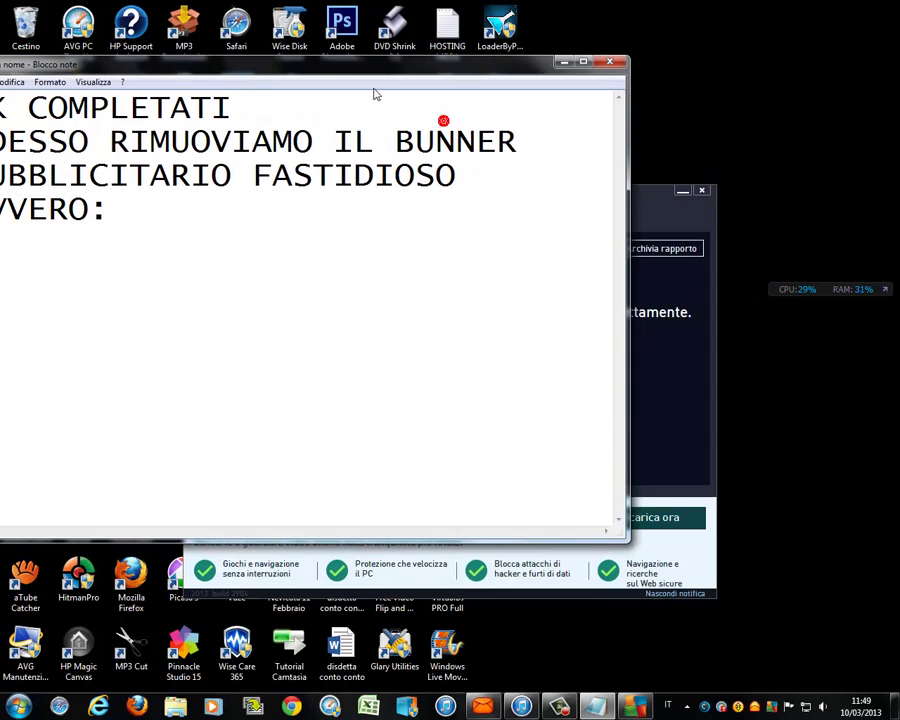
click(643, 202)
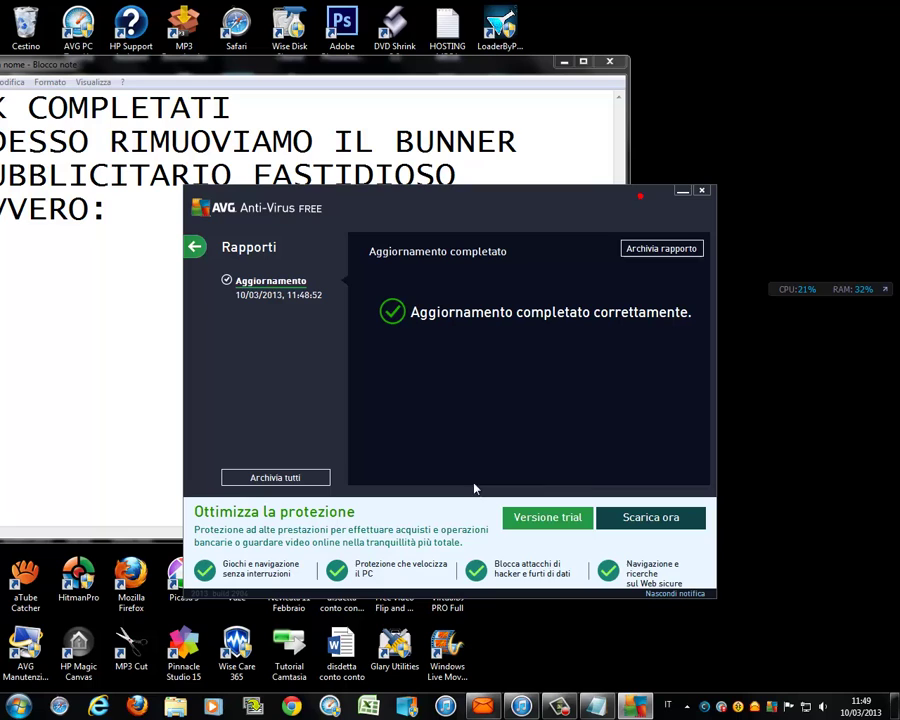
click(676, 594)
click(678, 594)
Move the Notepad window back into full view and replace its note with "ALLORA DISABILITIAMO AVG"
drag(180, 223, 6, 107)
drag(212, 63, 419, 71)
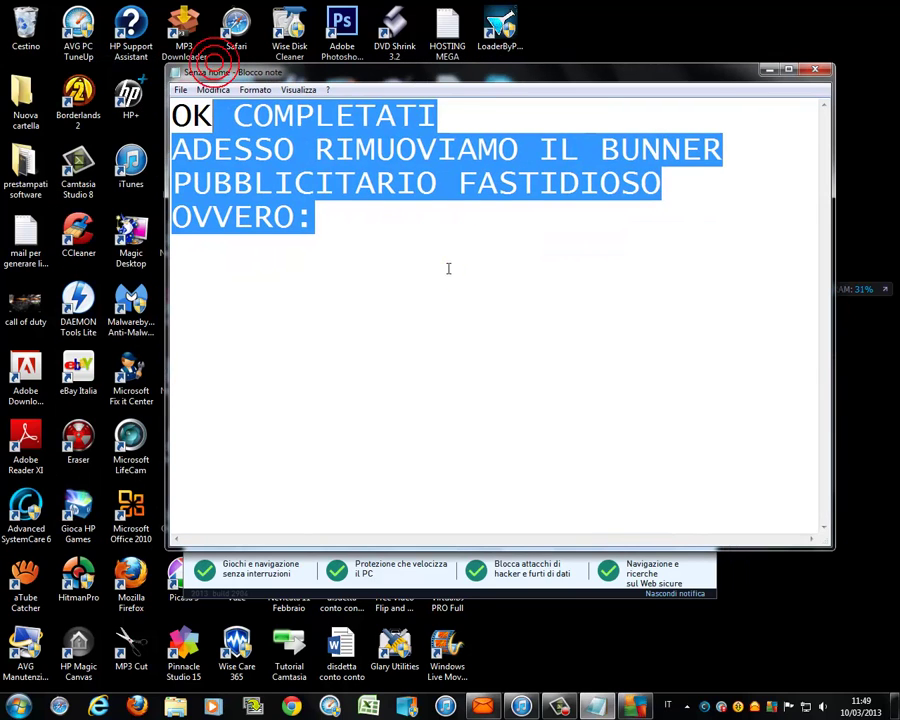
click(386, 254)
key(ctrl+a)
text(ALLORA )
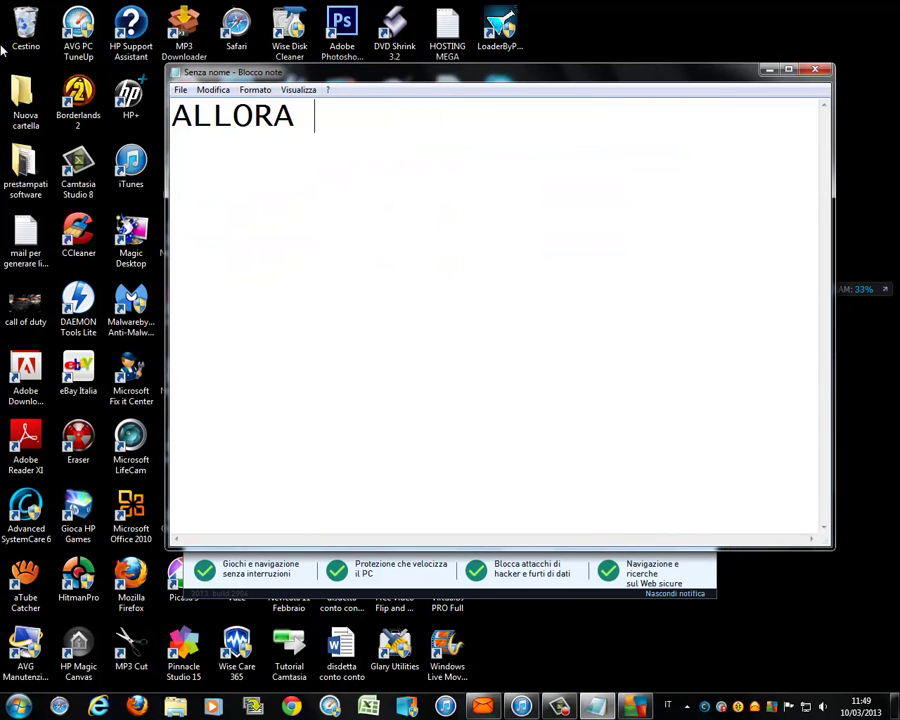
text(DISABILITIAMO AVG)
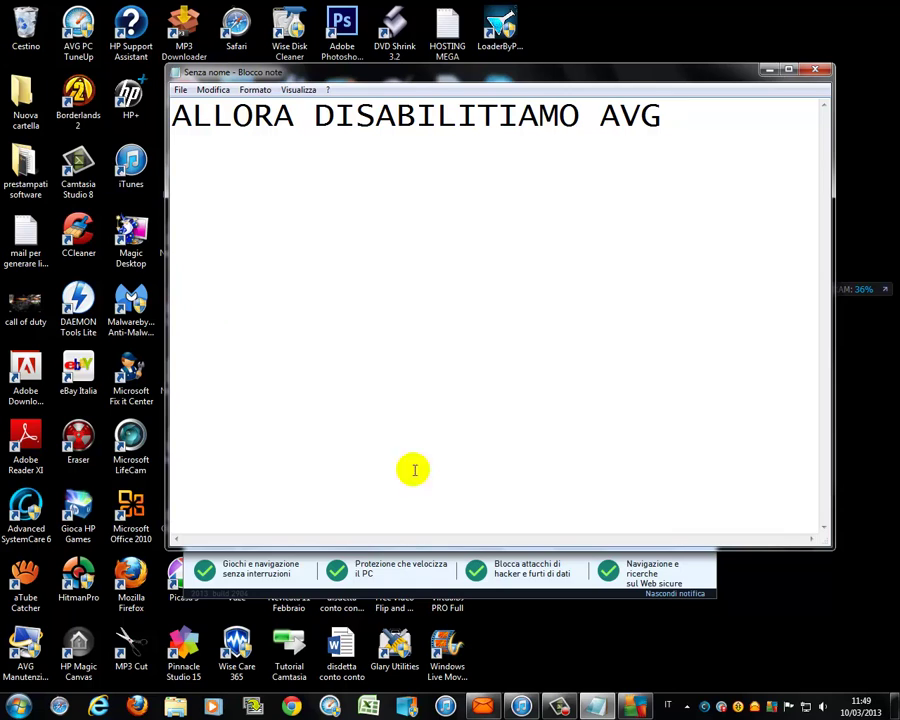
Close the AVG window from its main overview and temporarily disable the AVG protection
click(572, 584)
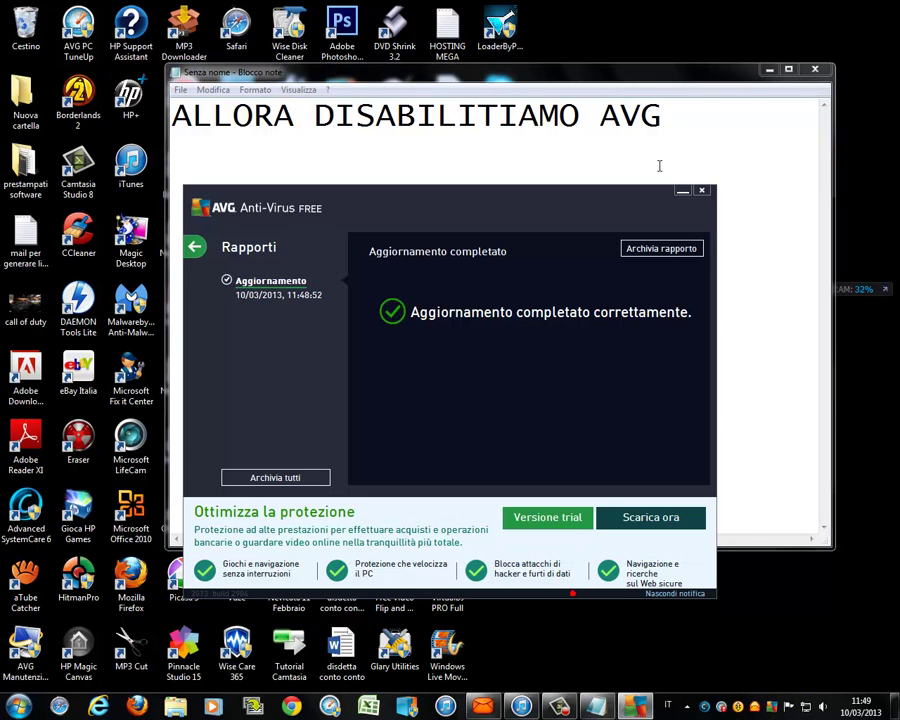
click(222, 250)
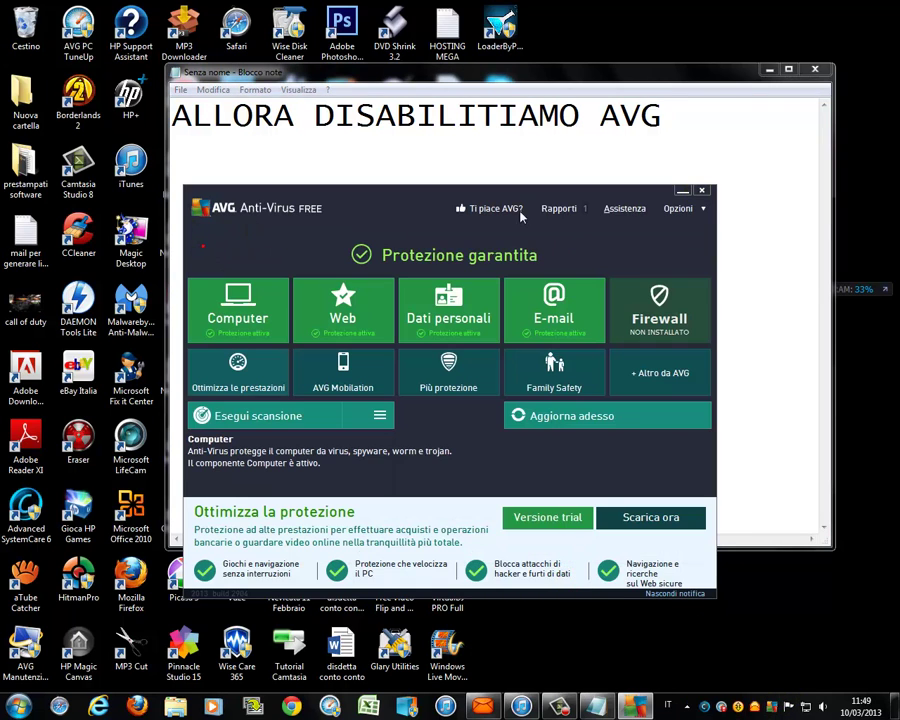
click(703, 190)
right_click(771, 705)
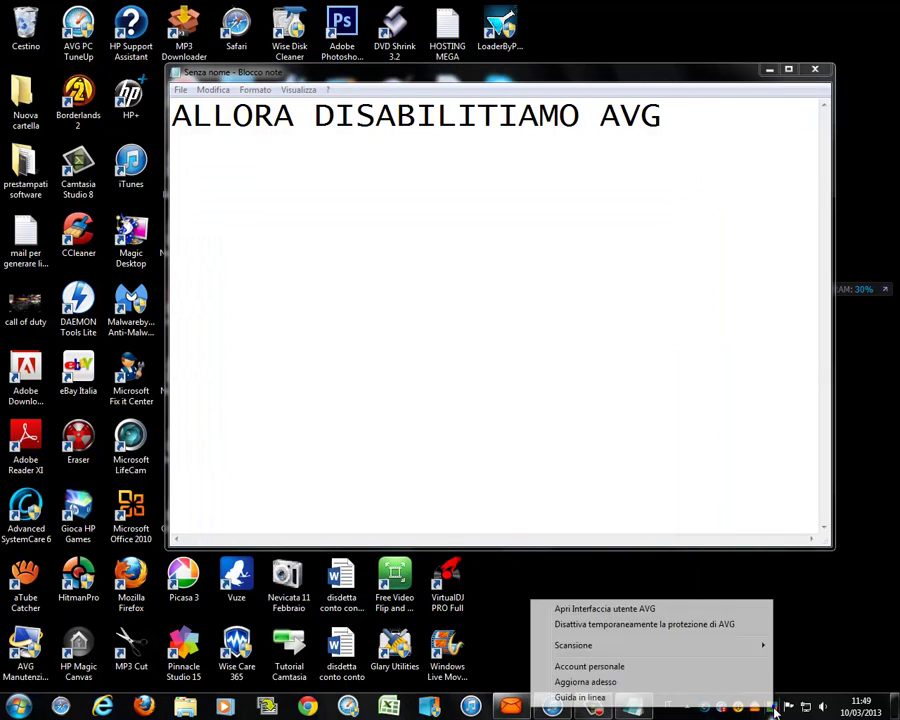
click(642, 627)
click(399, 415)
click(392, 461)
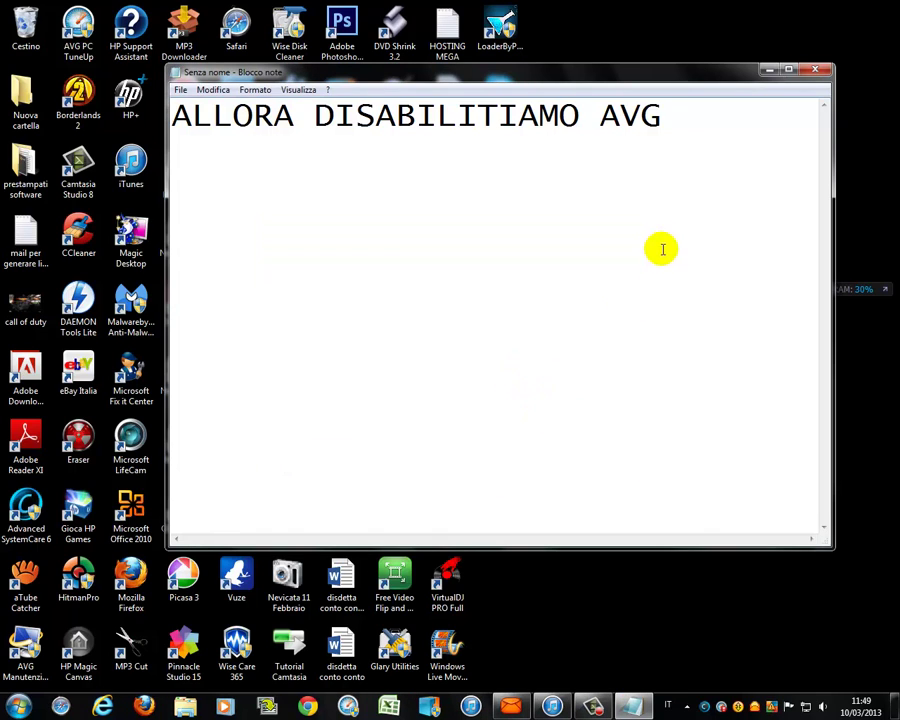
Replace the note with "APRIAMI LA CARTELLA DOVE" and "è INSTALLATO AVG" on two lines, and minimise it
text(APRIA)
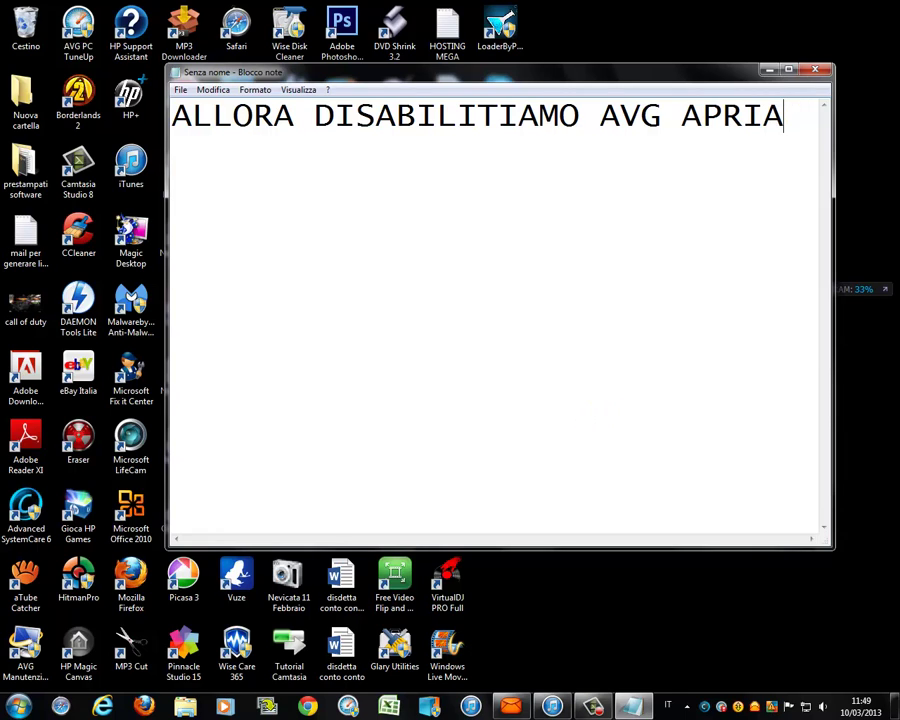
key(BackSpace)
key(BackSpace)
key(BackSpace)
key(BackSpace)
key(BackSpace)
key(BackSpace)
key(BackSpace)
key(BackSpace)
key(BackSpace)
key(BackSpace)
key(BackSpace)
key(BackSpace)
key(BackSpace)
key(BackSpace)
key(BackSpace)
key(BackSpace)
key(BackSpace)
key(BackSpace)
key(BackSpace)
key(BackSpace)
text(A)
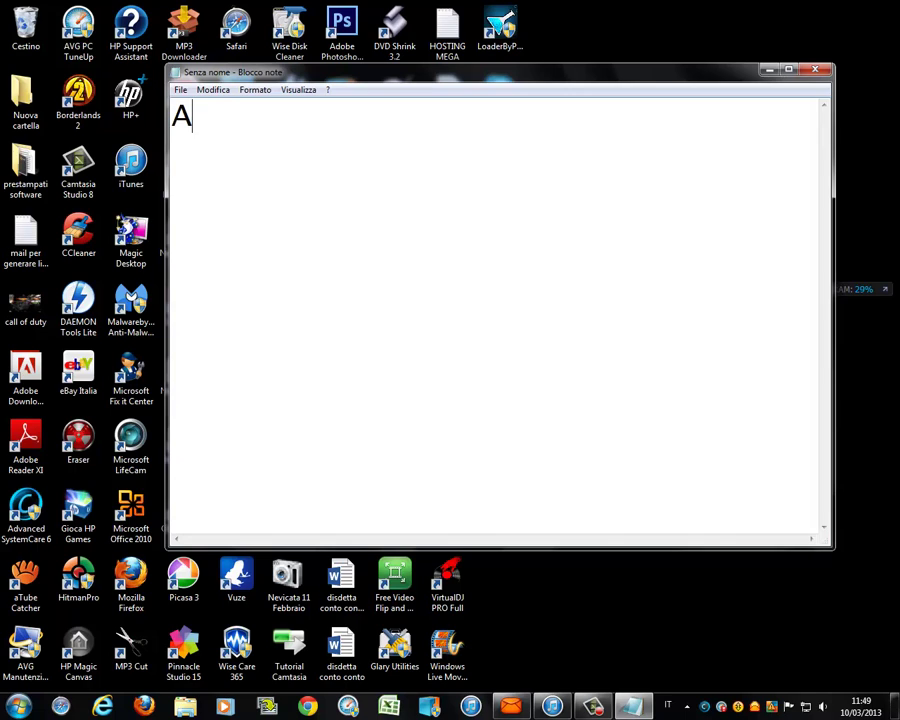
text(PRIAMI LA CARTELLA DOVE)
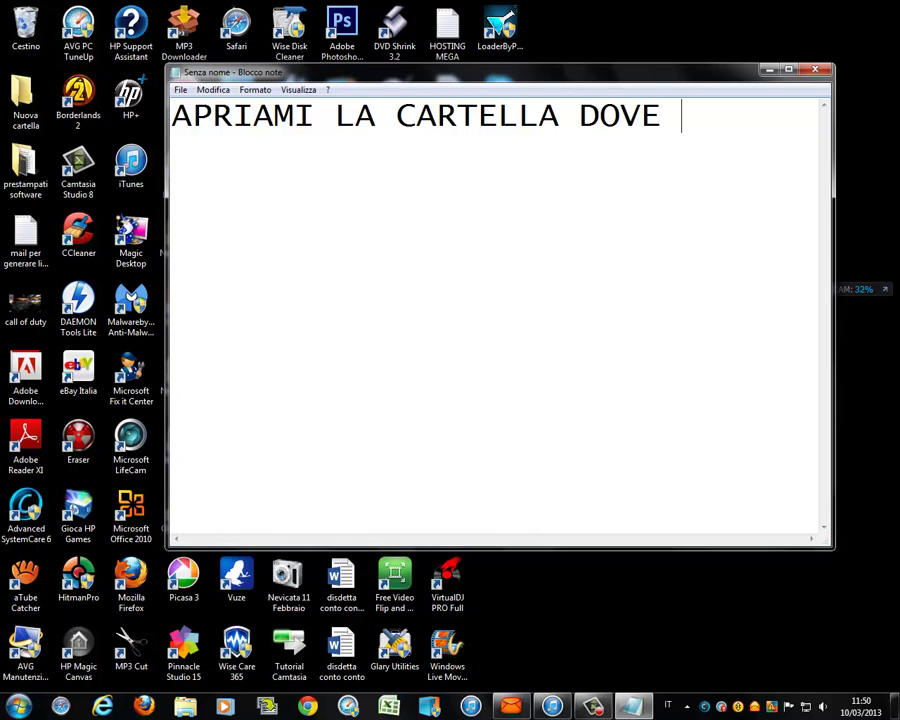
text(INSTALLATO AVG)
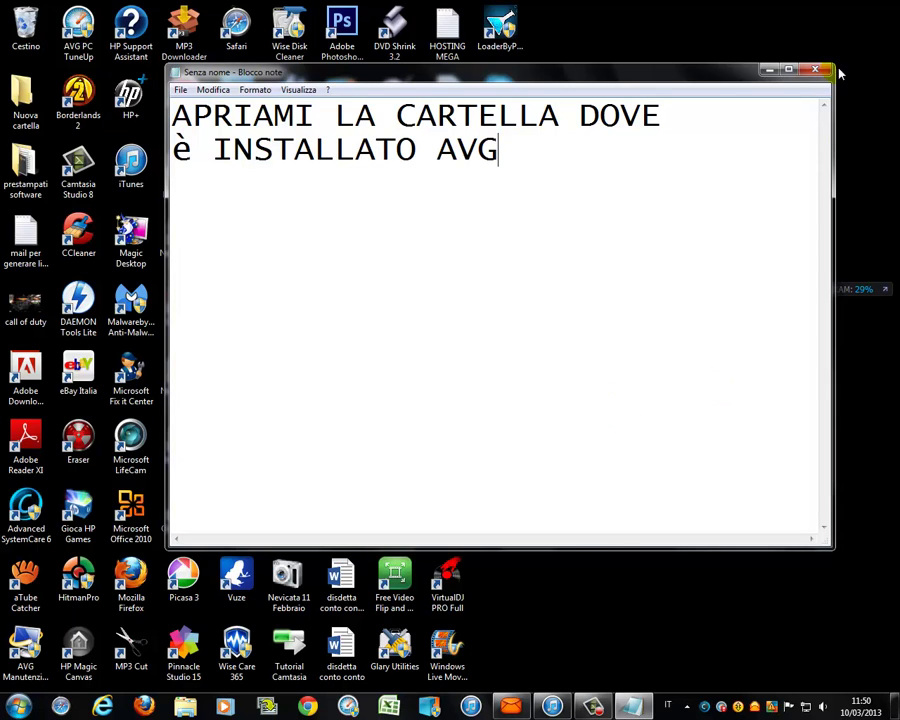
click(769, 69)
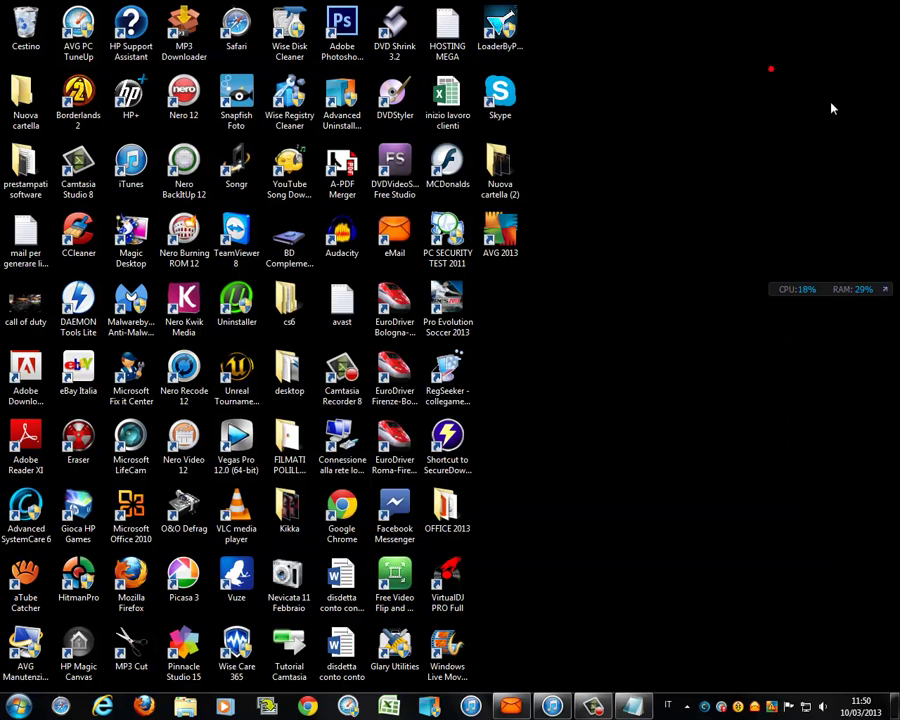
Open the AVG2013 installation folder through the desktop shortcut's properties and maximise the folder window
right_click(518, 237)
click(555, 694)
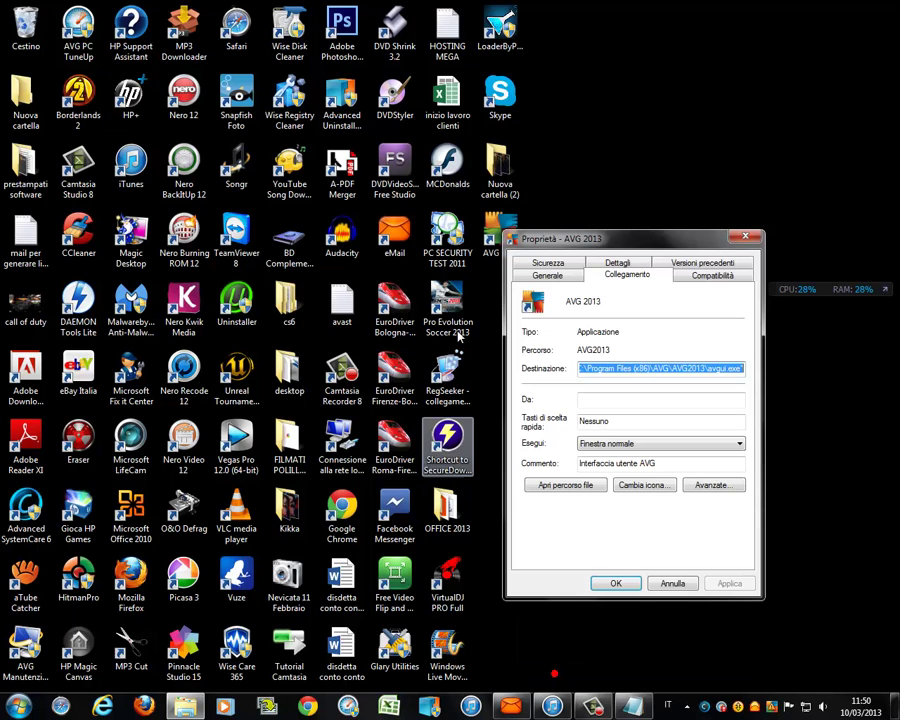
click(545, 488)
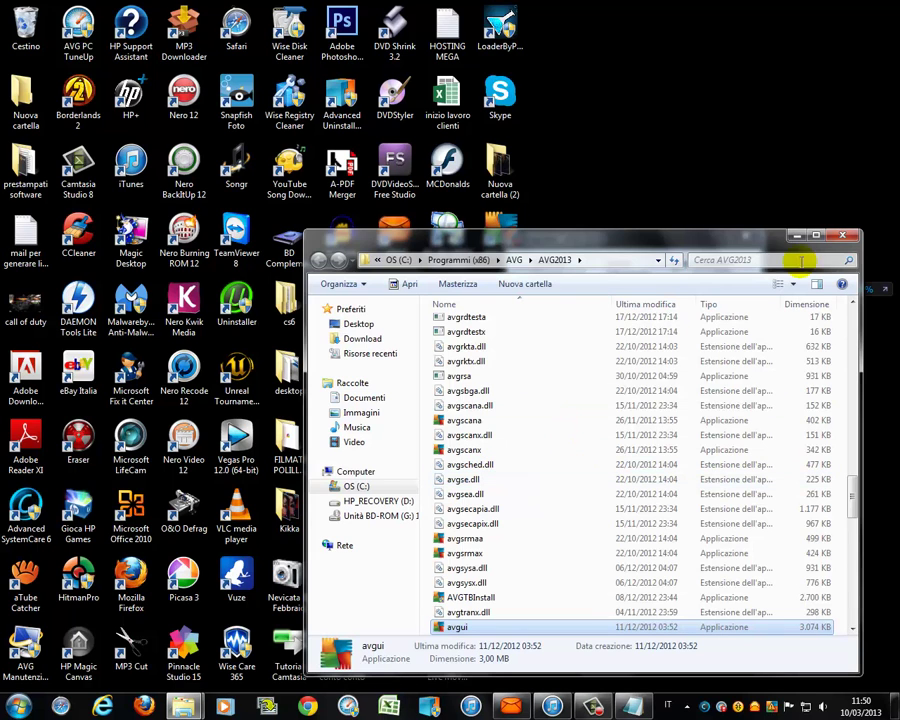
click(816, 236)
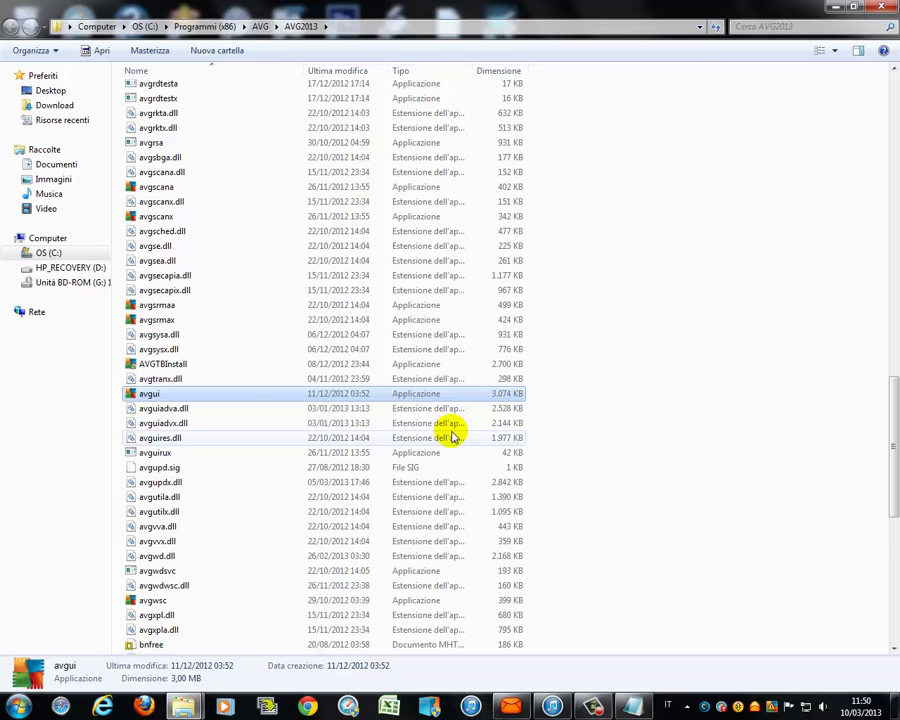
Select the bnfree and bnpaid MHTML files together in the AVG2013 folder
scroll(440, 425, down, 3)
click(184, 514)
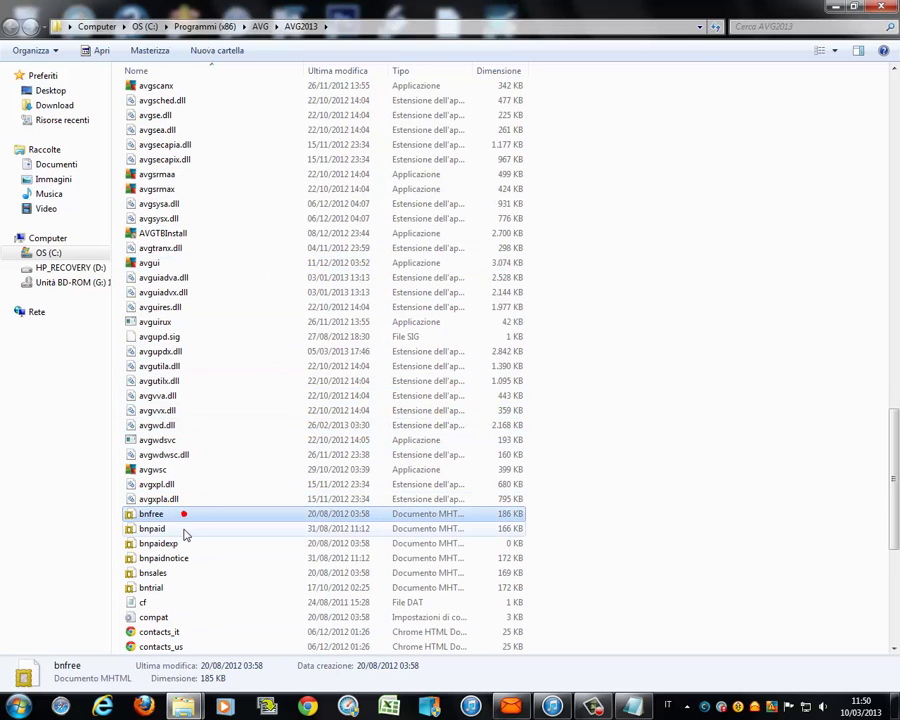
ctrl+click(155, 529)
Replace the Notepad text with "<= QUESTI DUE FILE EVIDENZIATI", moving the note below so the selected bnfree and bnpaid files stay visible
click(640, 708)
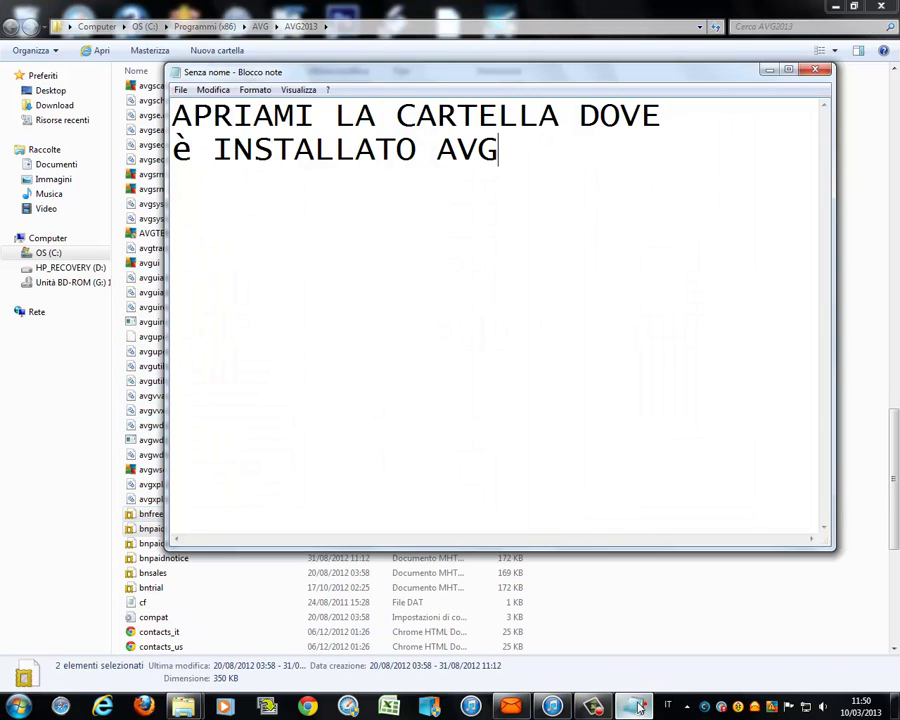
click(623, 178)
key(ctrl+a)
text(<)
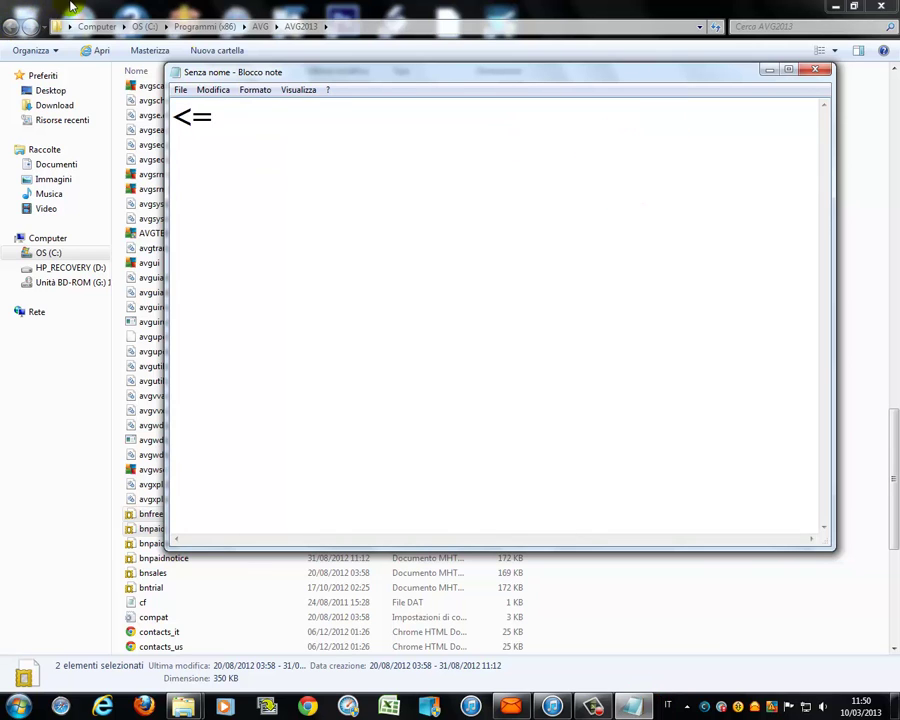
drag(301, 76, 314, 481)
text(QUESTI DUE)
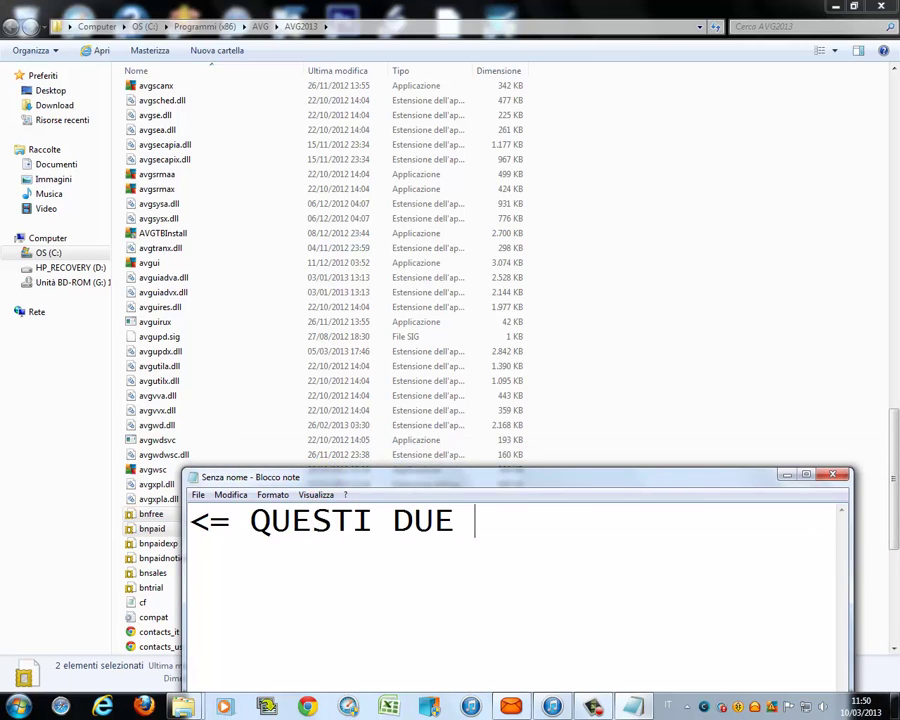
text( FILE EVIDENZIATI)
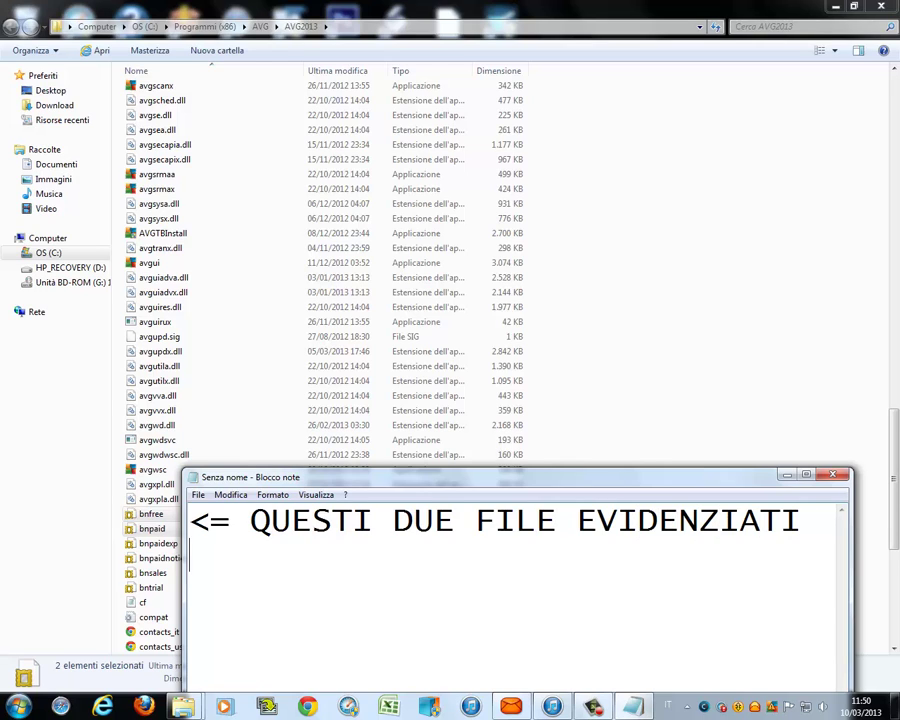
Add the lines "VANNO LEVATI DALLA CARTELLA", "O RINOMINATI!" and "CONSIGLIO UN BACKUP DEI FILE" to the note, and return to the AVG2013 folder
text(VANNO LE)
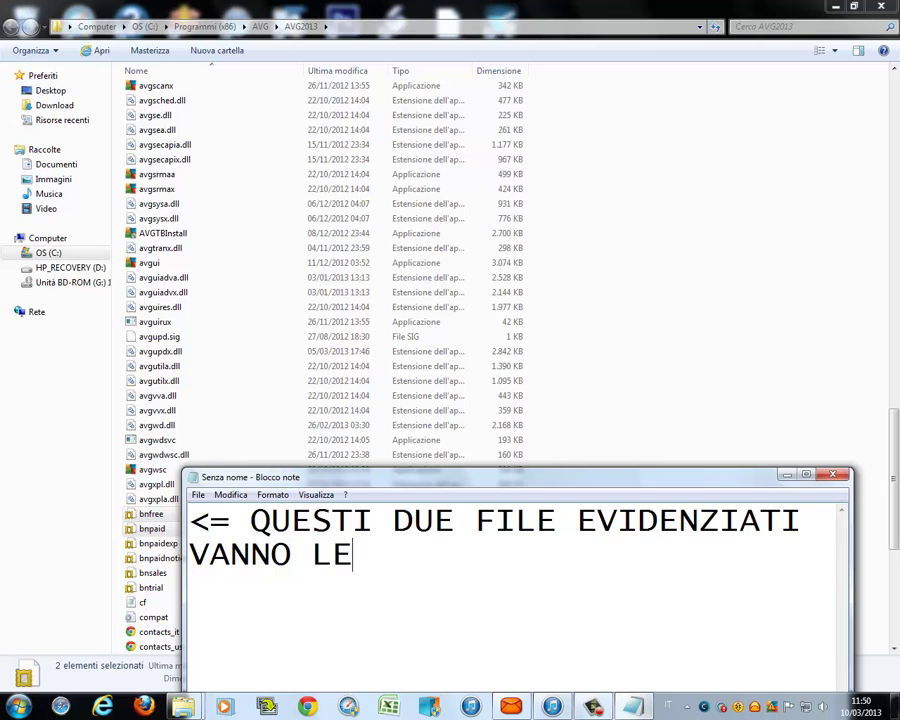
text(AVB)
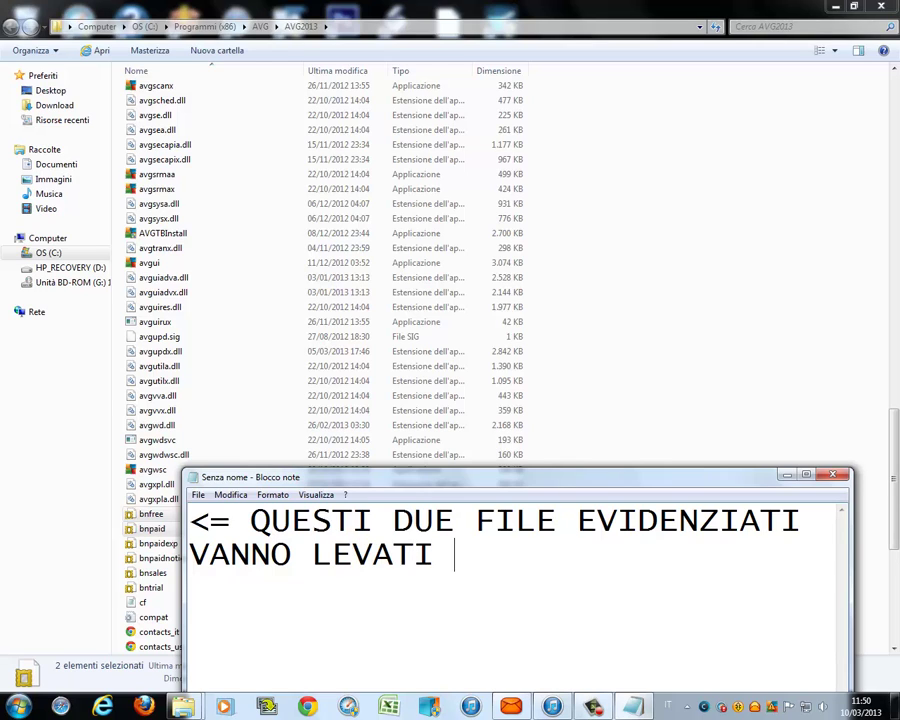
text(DALLA CARTELLA)
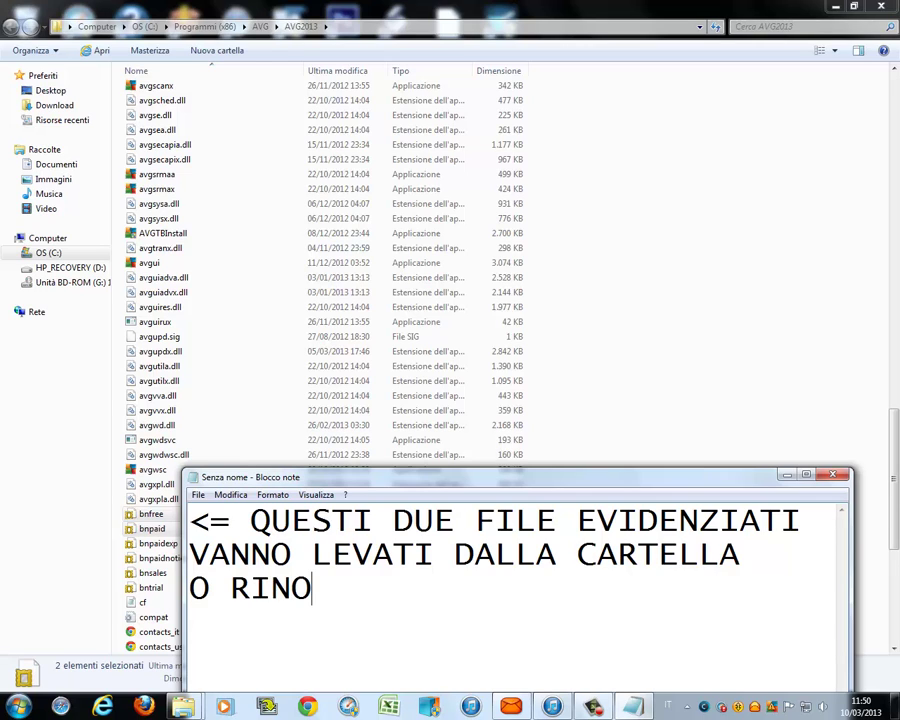
text(MINATI)
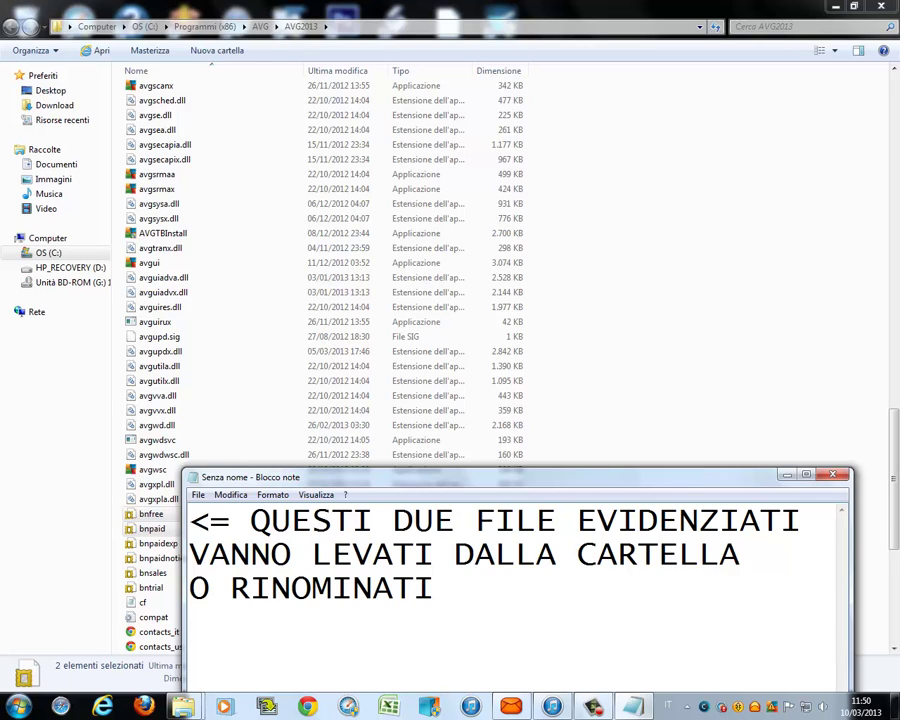
text(NSIGLIO UN BACKUP DEI FILE)
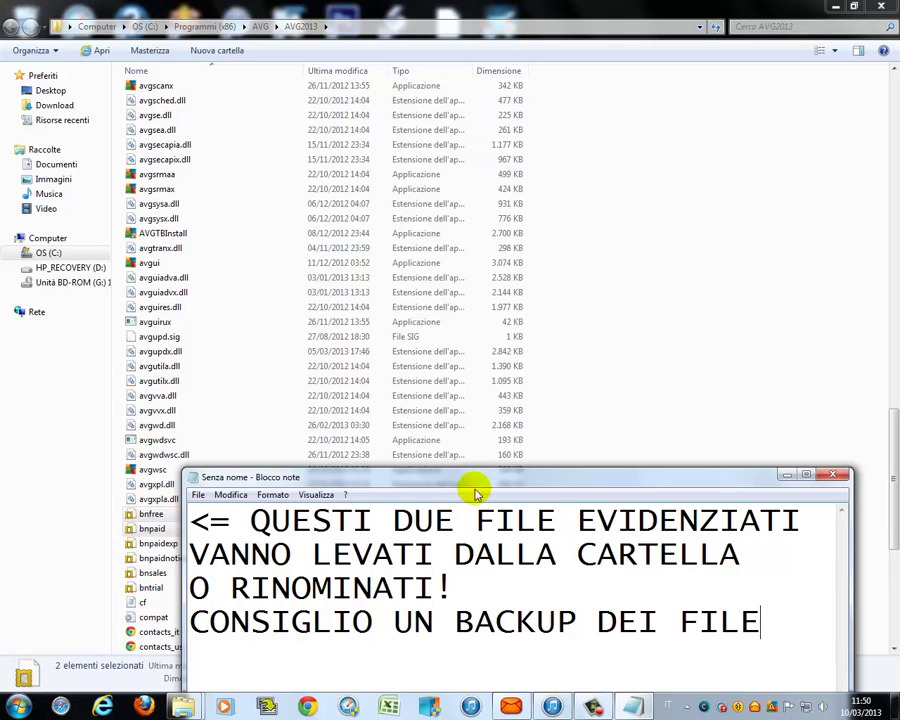
click(787, 474)
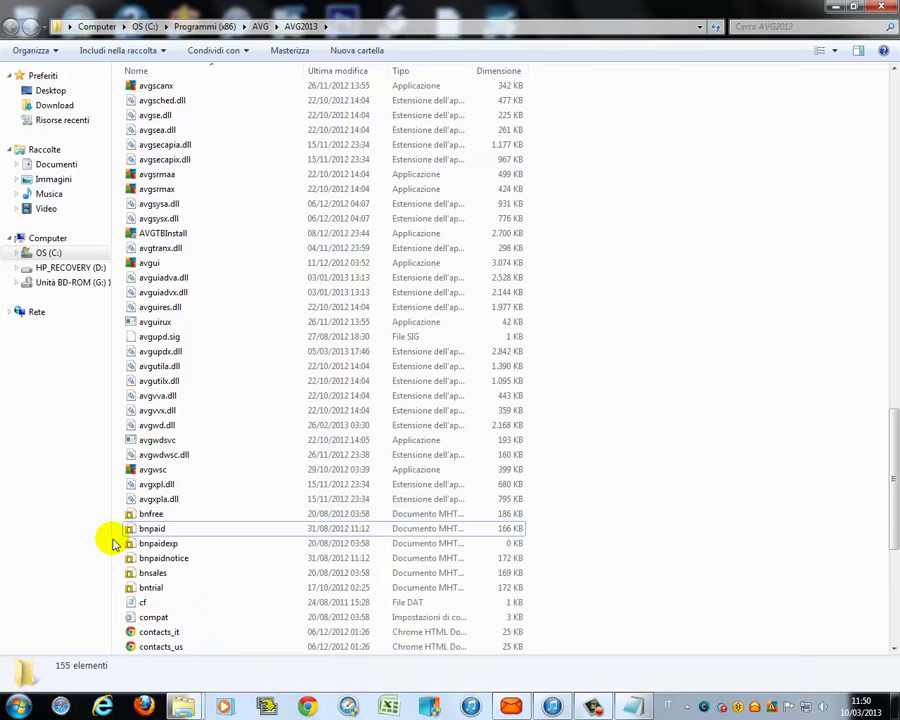
click(155, 514)
shift+click(158, 527)
click(155, 514)
right_click(155, 514)
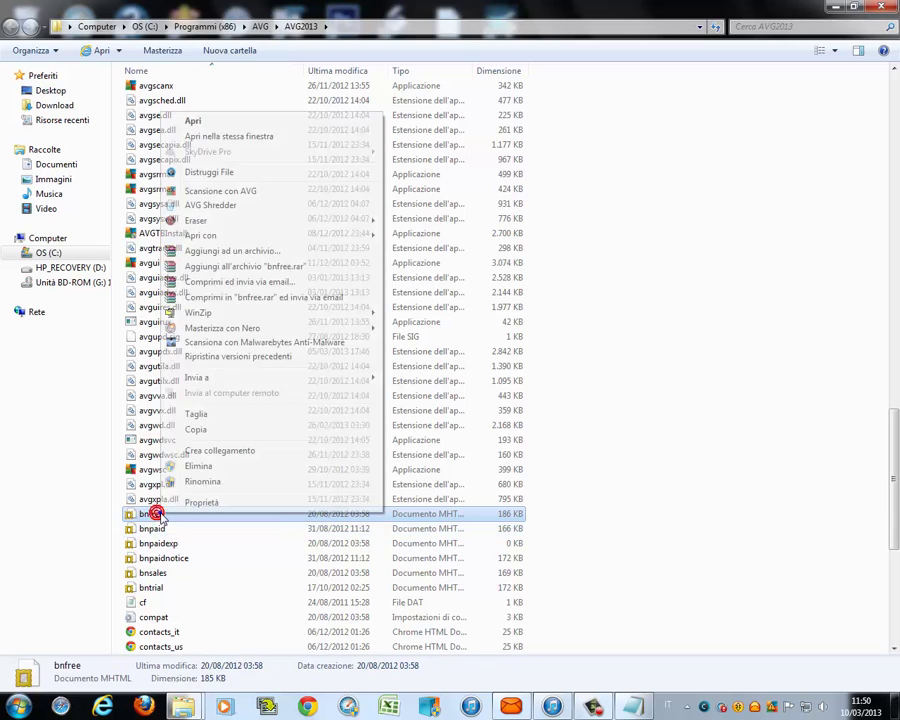
shift+click(155, 528)
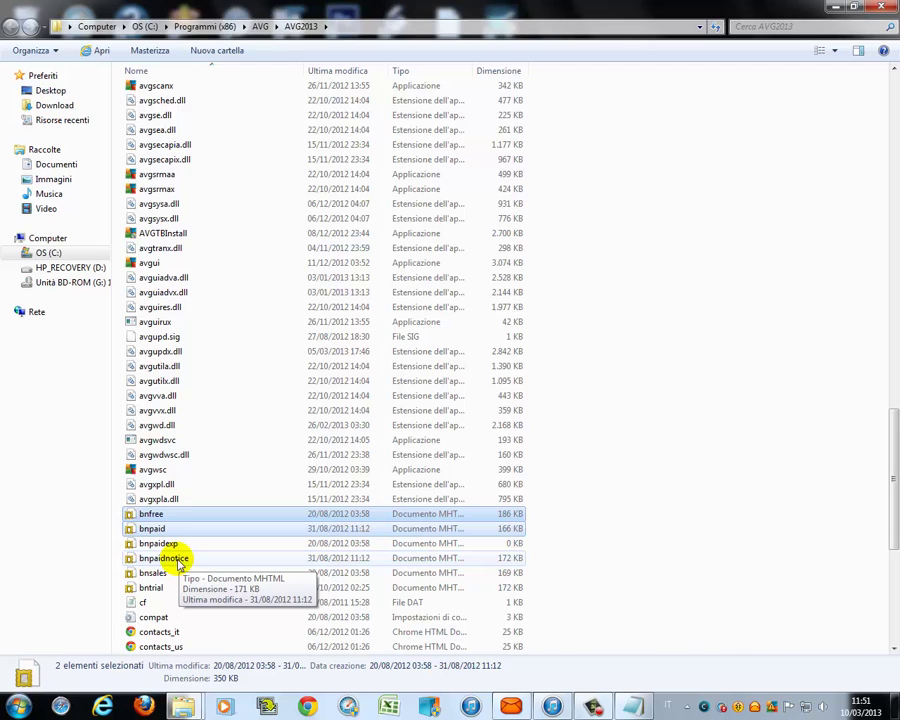
click(170, 514)
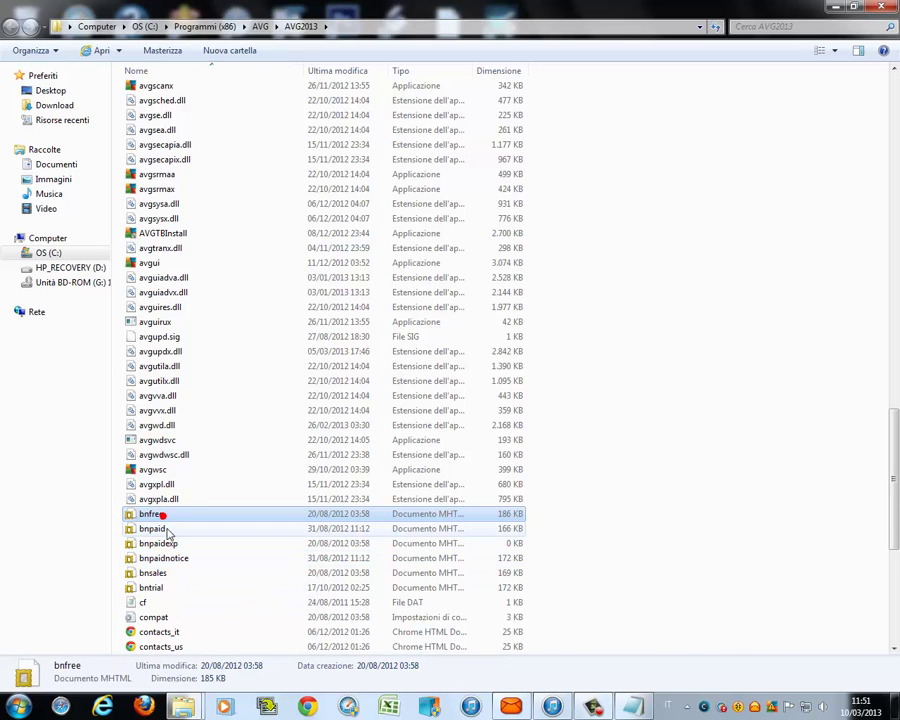
shift+click(170, 588)
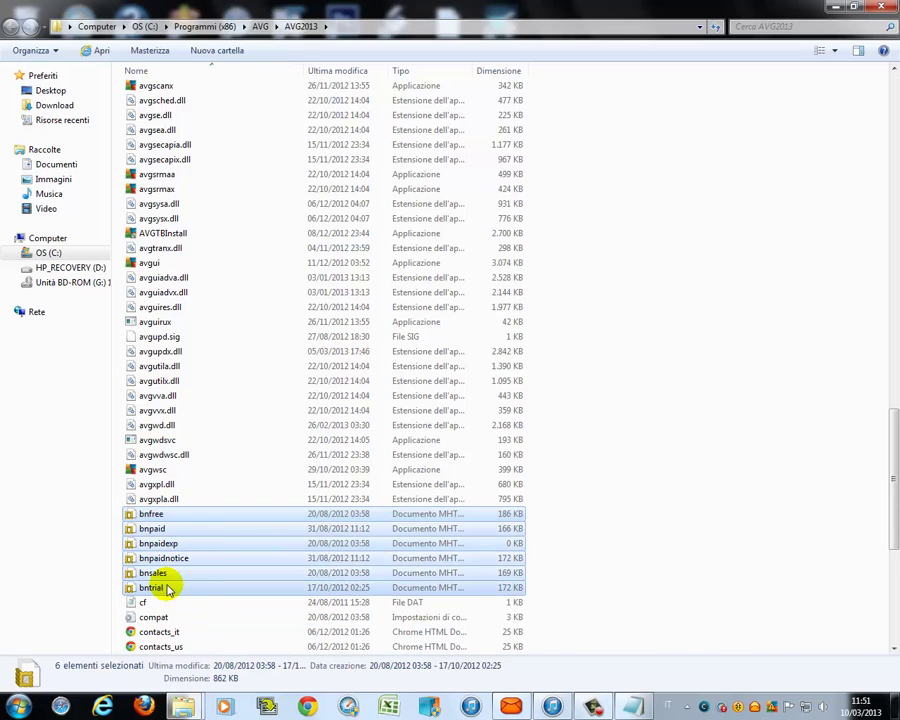
right_click(155, 541)
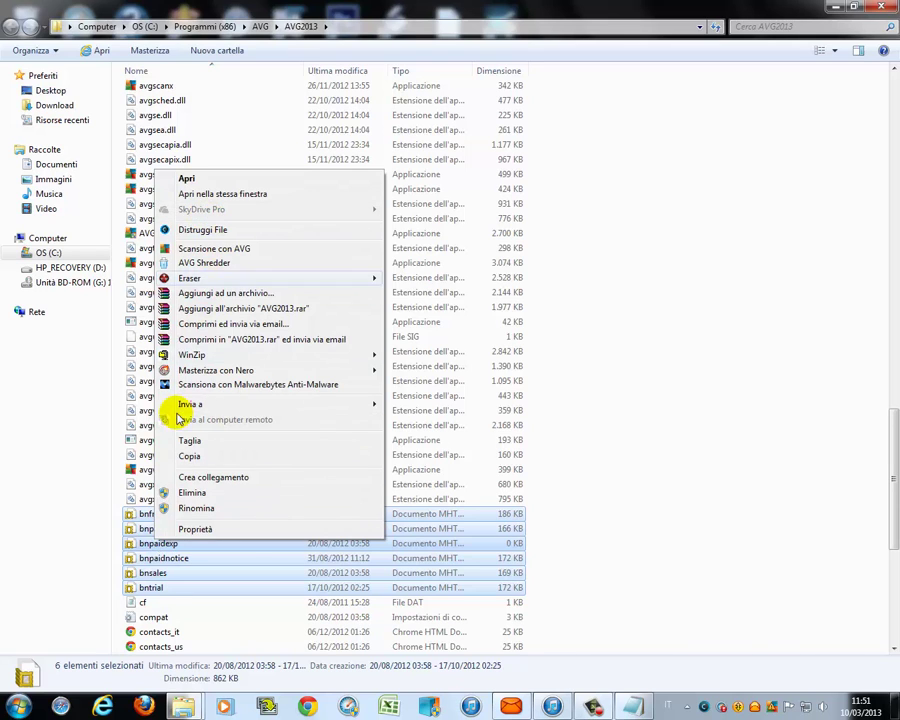
click(146, 601)
Select the bnfree and bnpaid files in the AVG2013 folder and cut them
click(162, 516)
shift+click(162, 528)
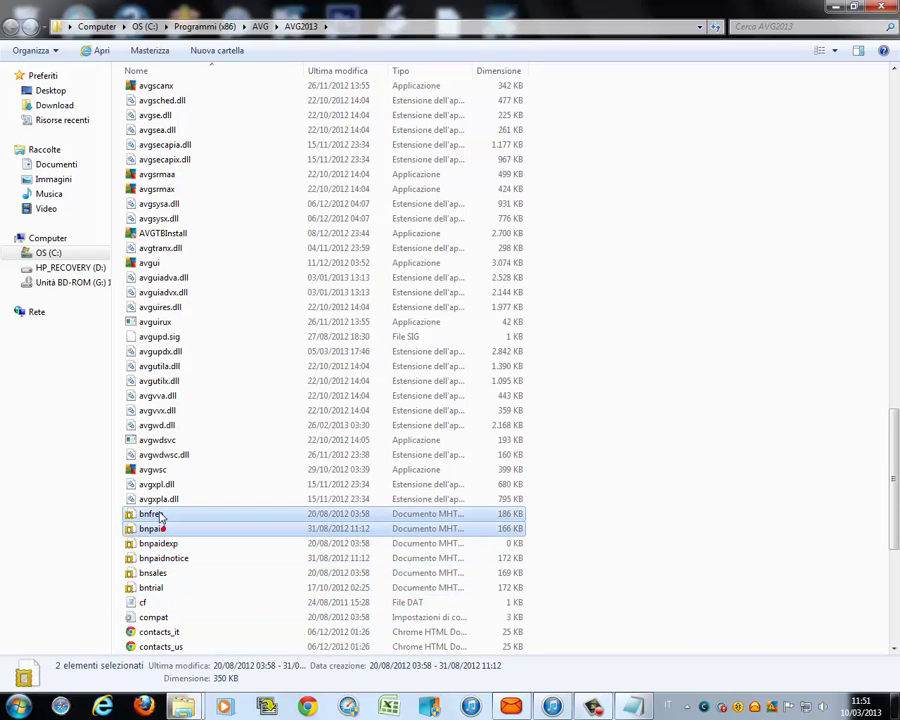
right_click(160, 514)
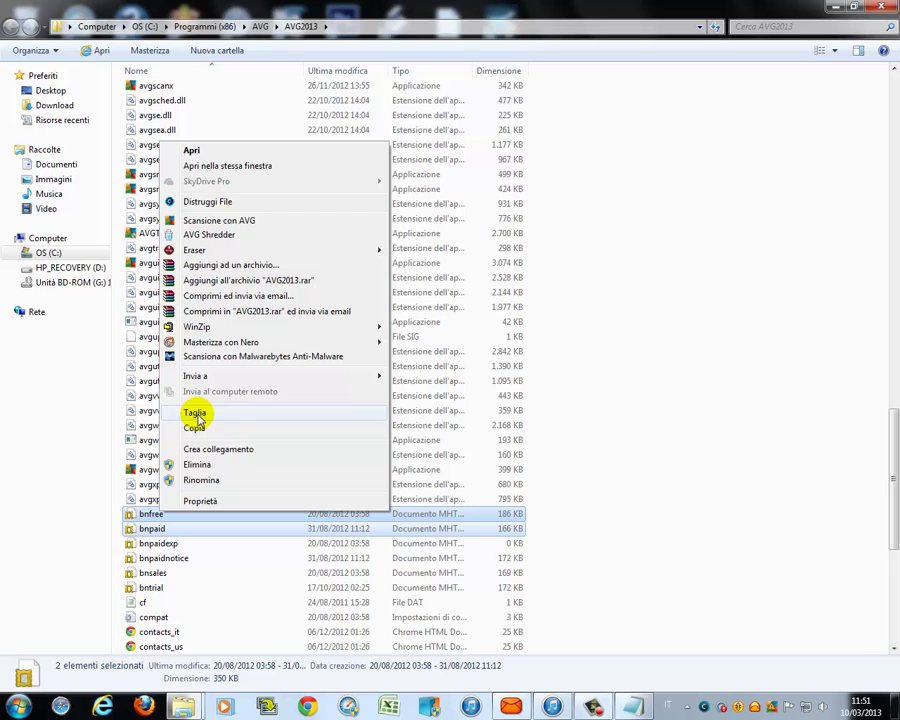
click(197, 413)
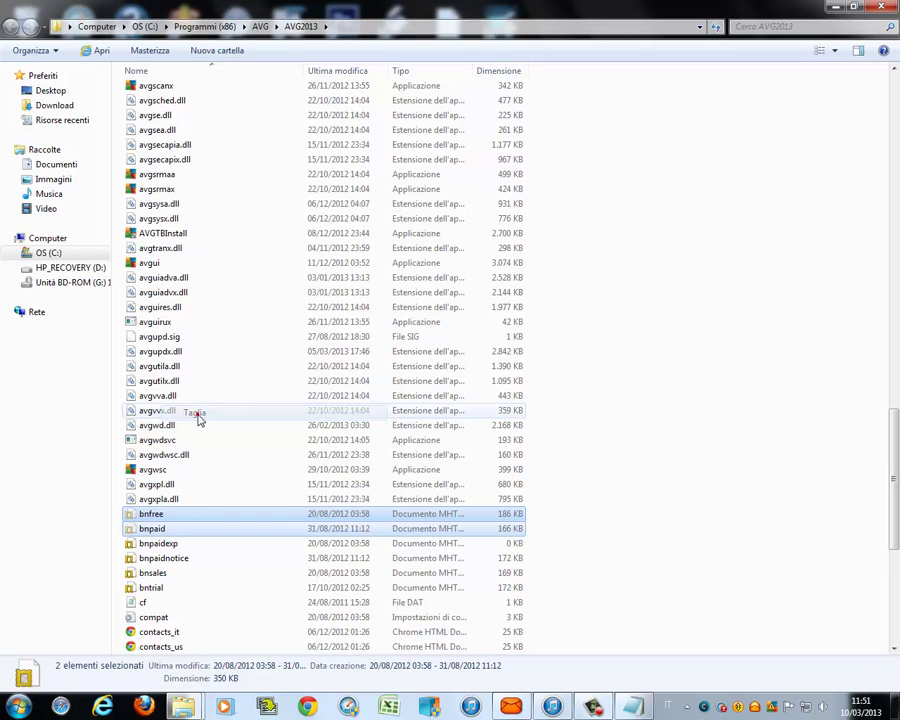
Minimise the AVG2013 folder and create a new folder on the desktop, keeping its default name
click(835, 6)
right_click(768, 60)
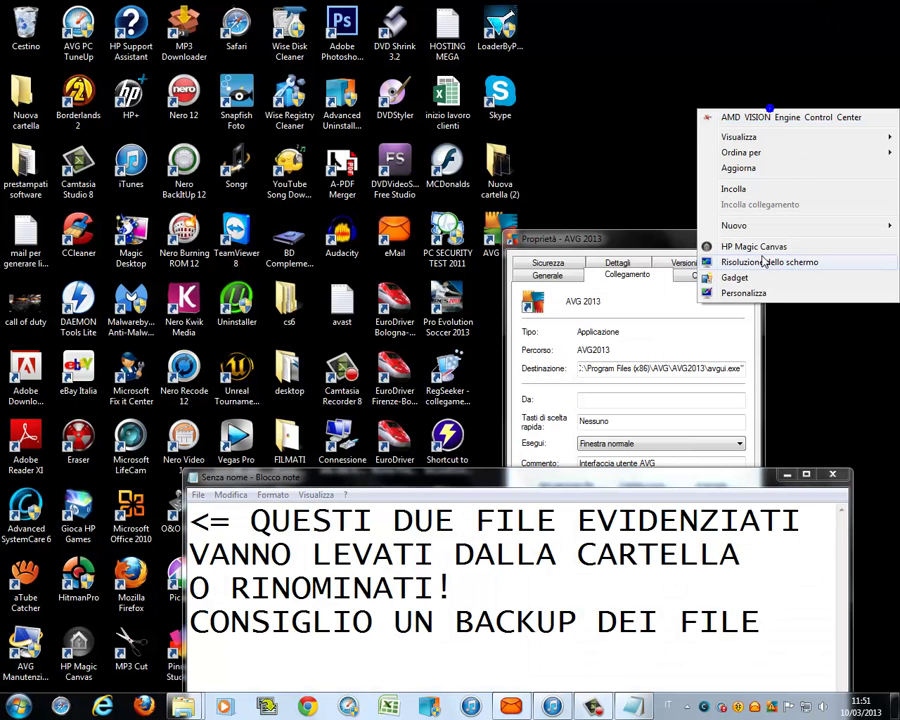
click(629, 226)
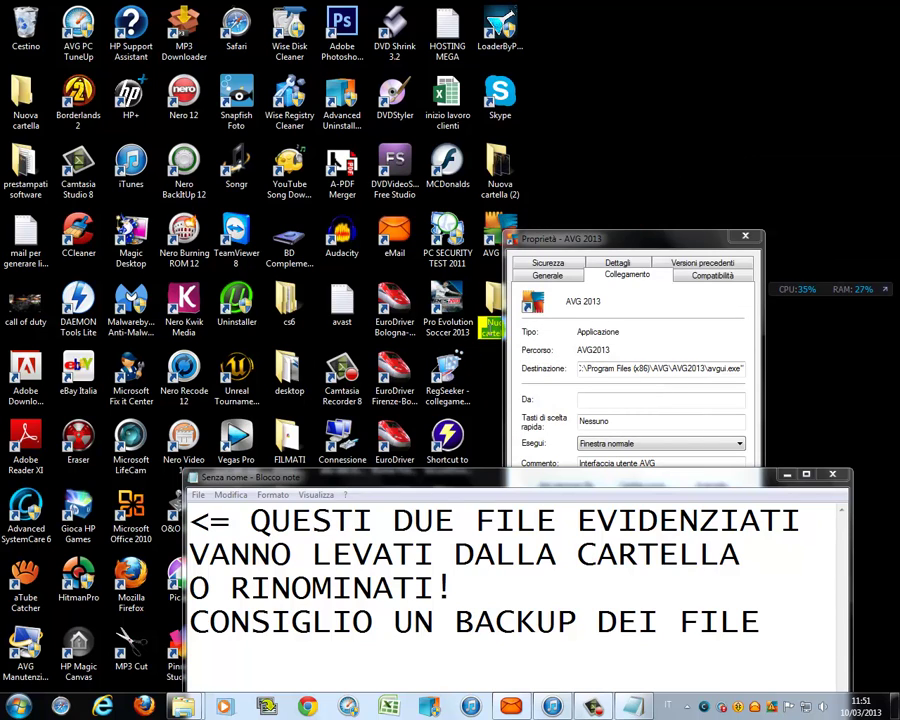
click(489, 311)
Paste the cut bnfree and bnpaid files into the new desktop folder and close its window
double_click(491, 300)
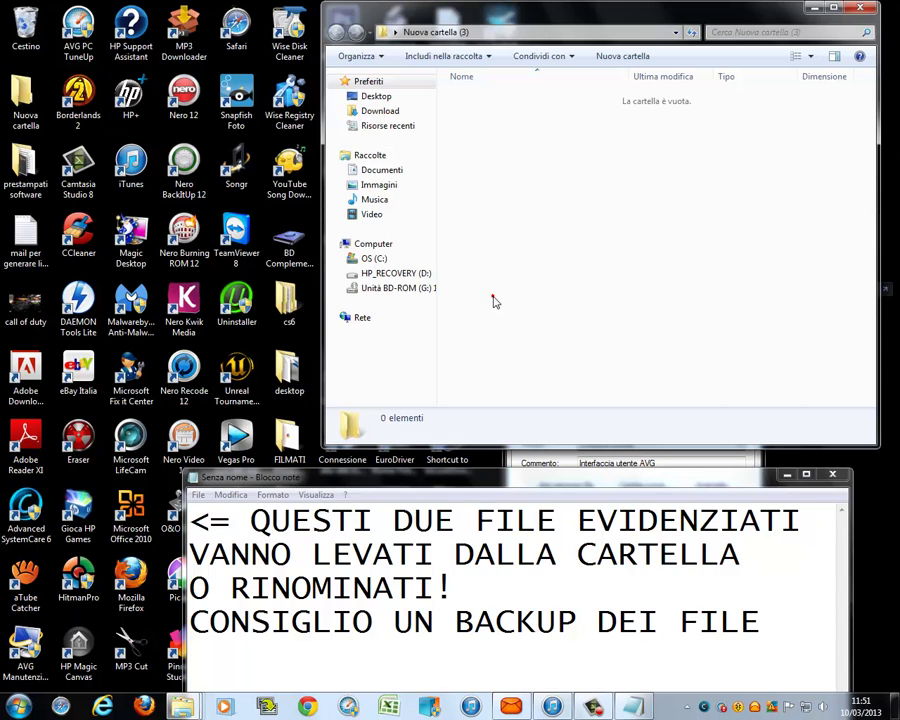
key(ctrl+v)
click(380, 397)
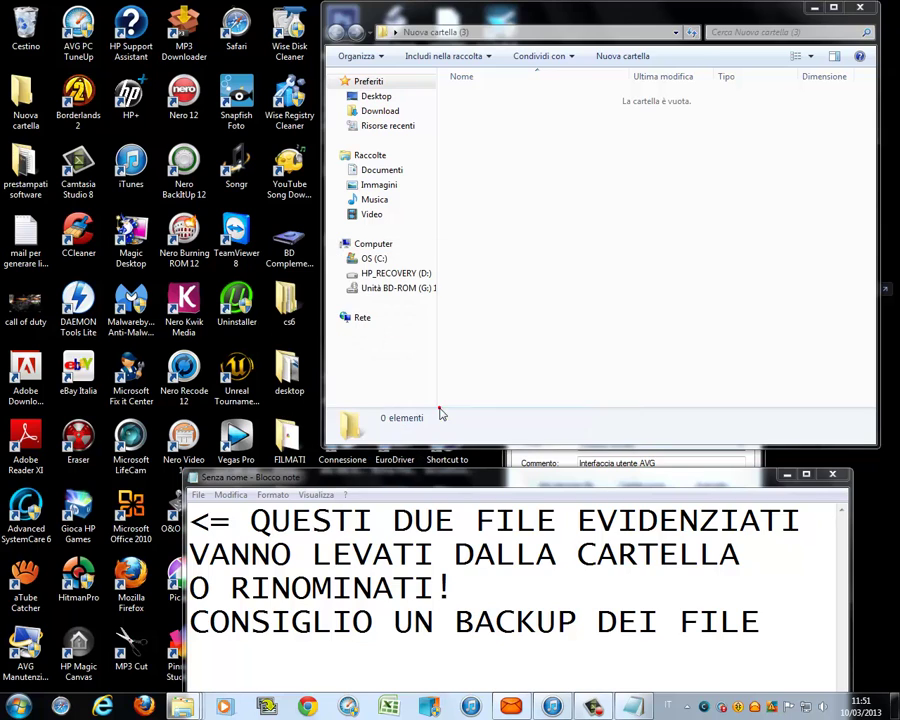
click(515, 308)
click(859, 8)
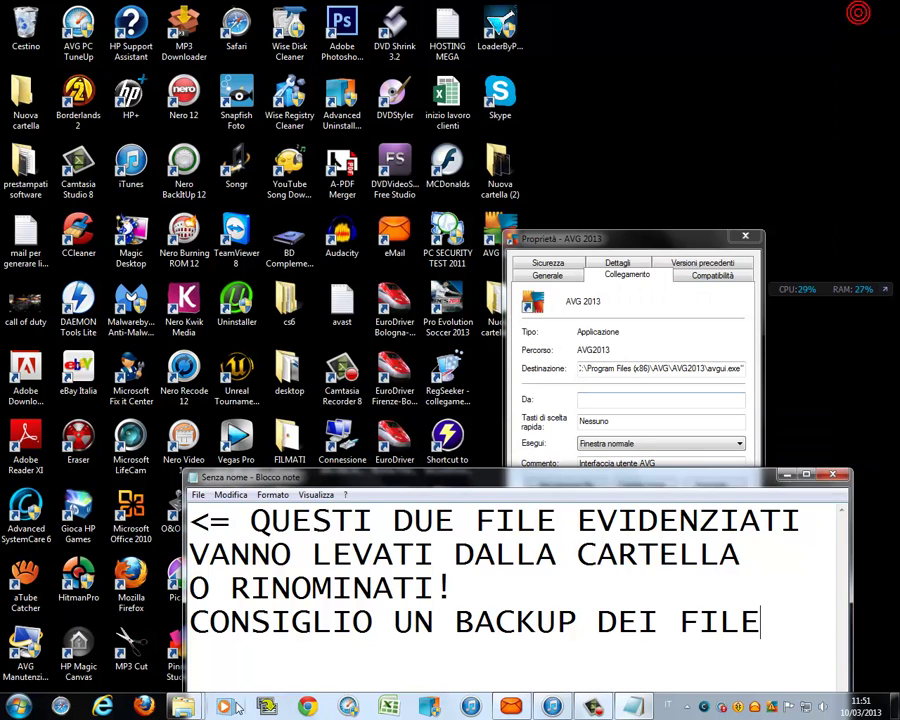
Return to the AVG2013 folder and cut the bnpaidexp, bnpaidnotice, bnsales and bntrial files
mouse_move(184, 708)
click(230, 620)
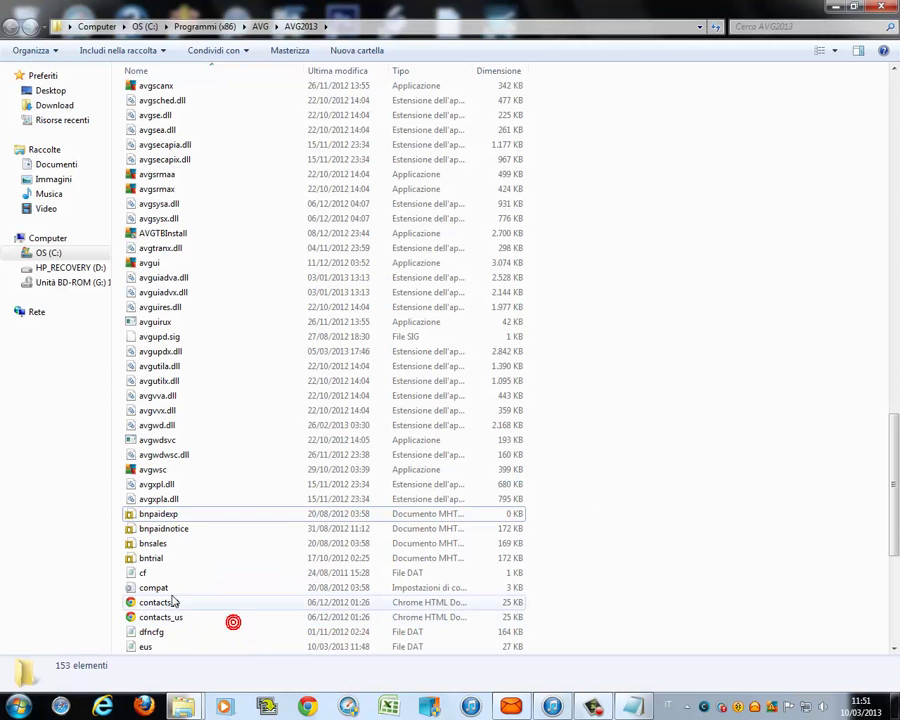
click(160, 514)
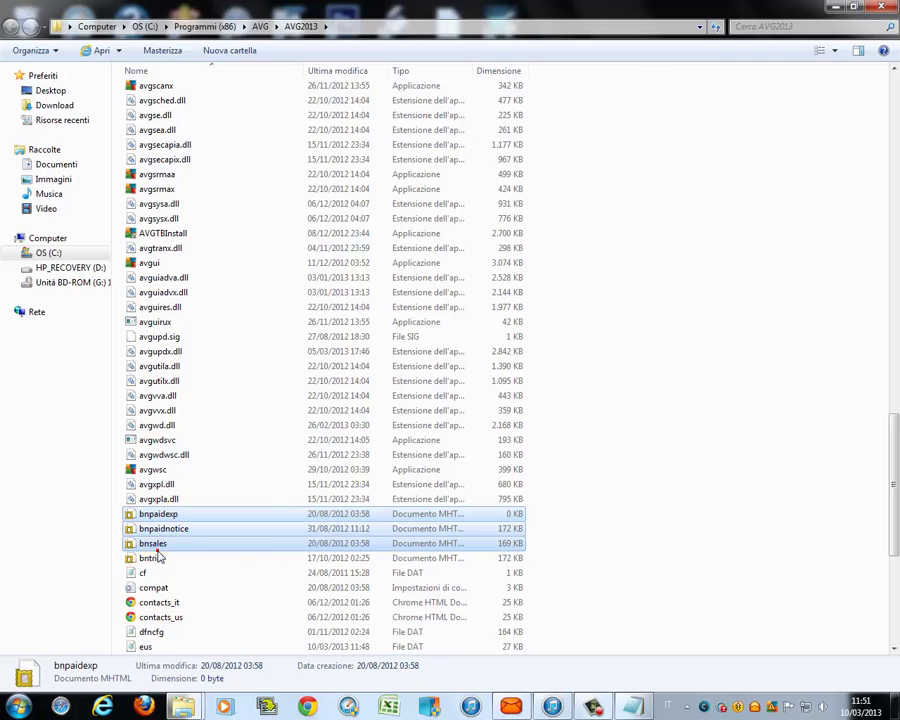
shift+click(157, 560)
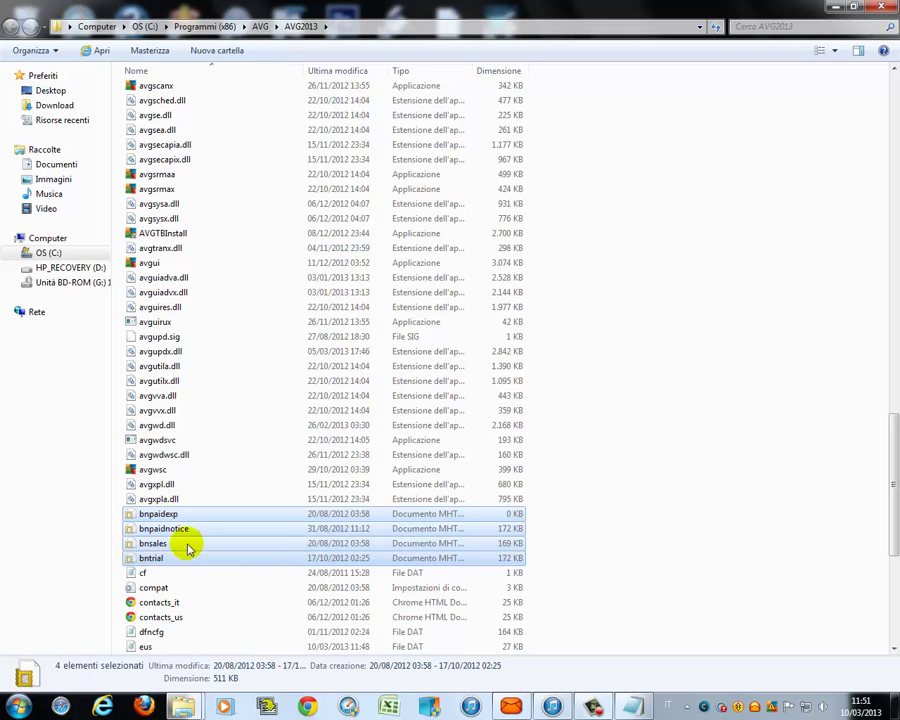
Paste the four cut files into the new desktop folder, granting administrator permission for all of them
click(835, 7)
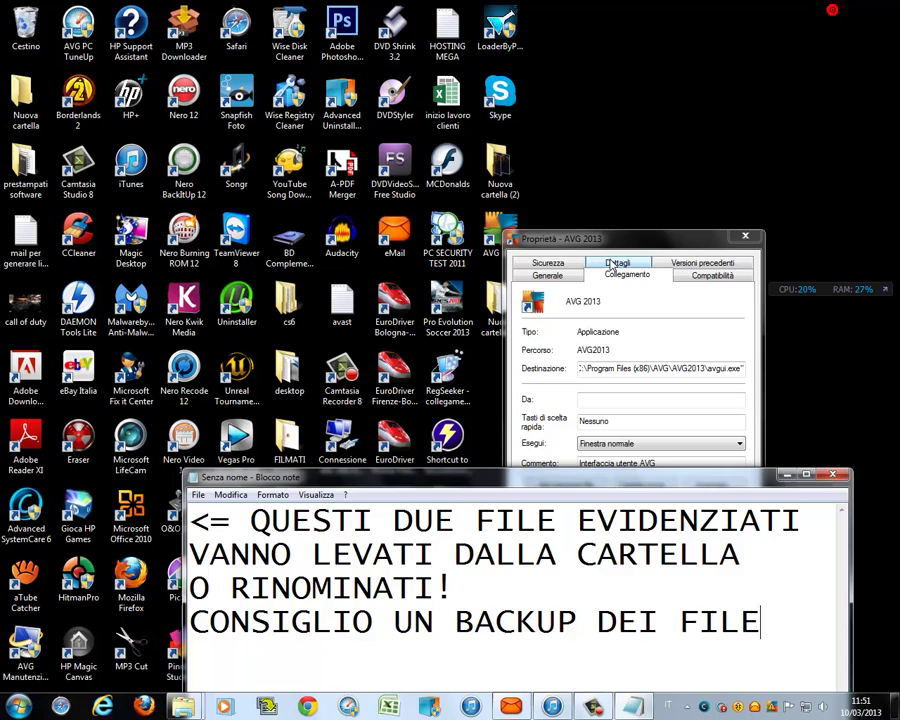
double_click(492, 300)
key(ctrl+v)
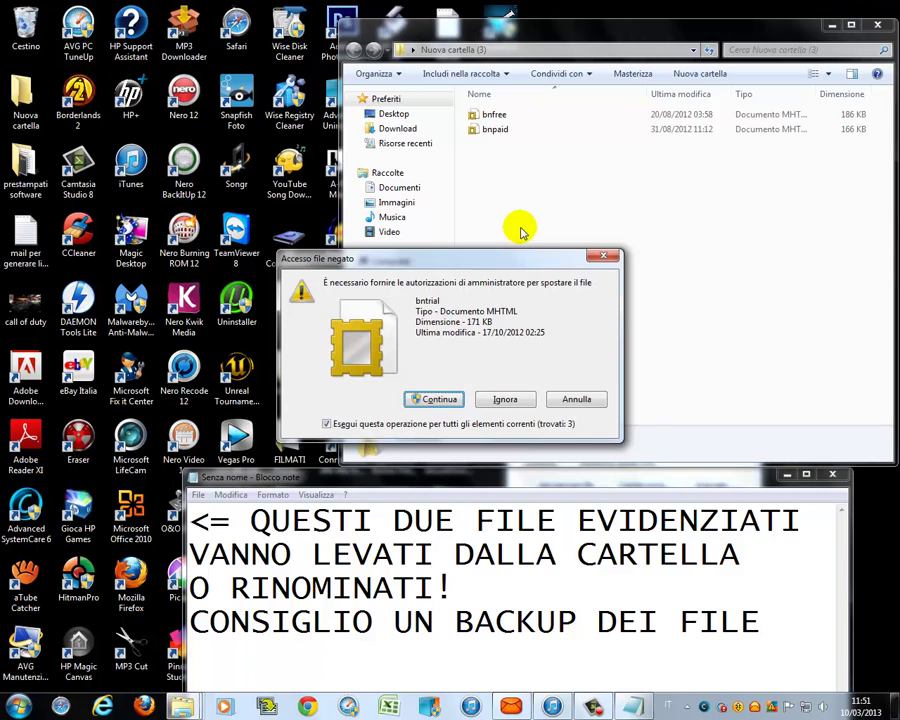
click(436, 400)
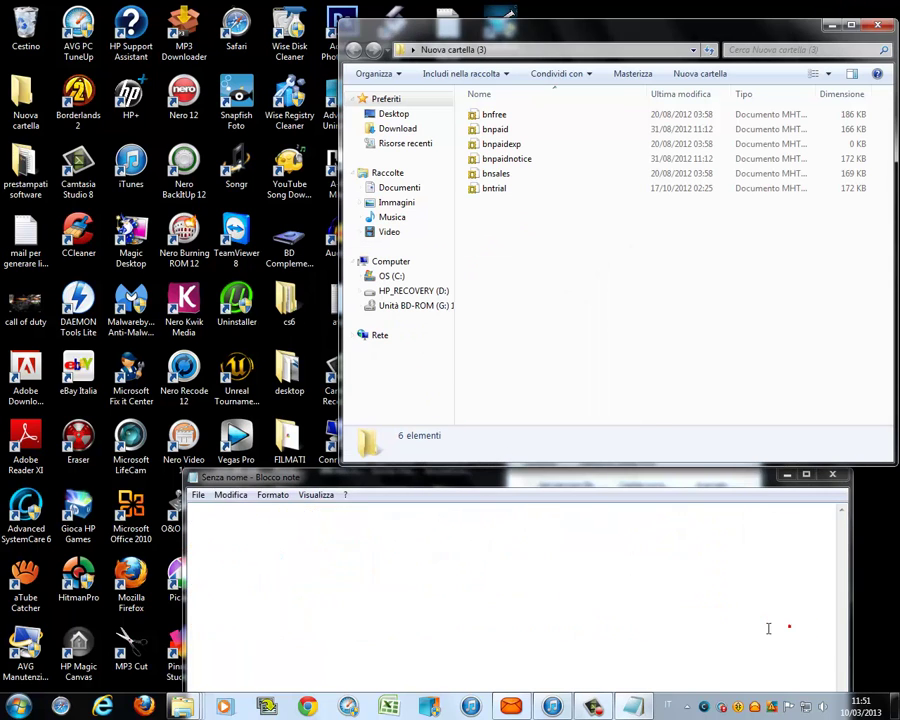
Replace the note with "SPOSTIAMO TUTTO" and "PER ESSERE SICURI AL 100%" on two lines
drag(767, 627, 33, 468)
text(SPOST)
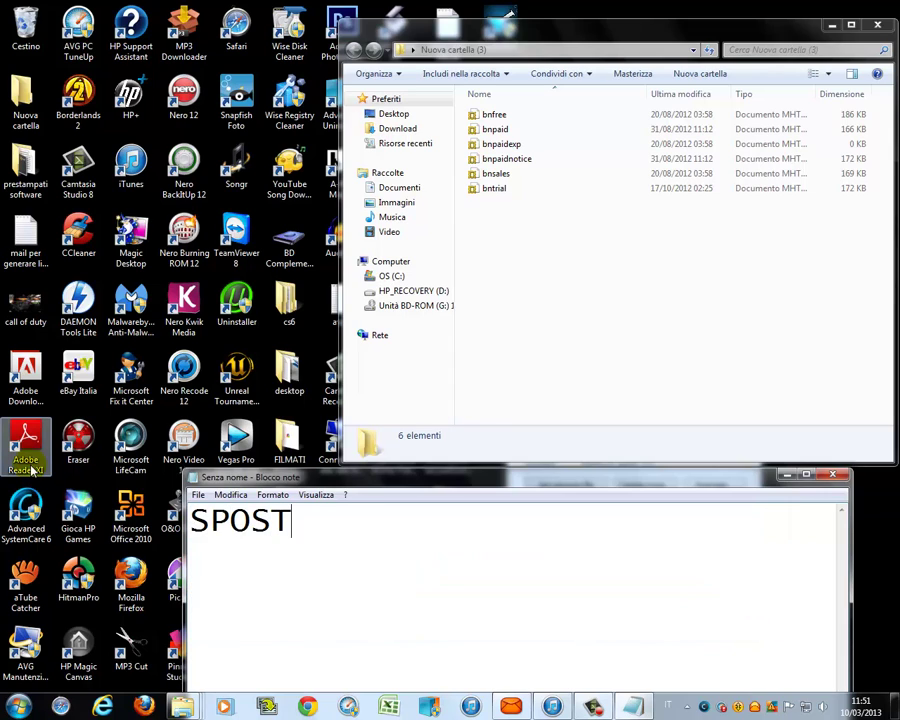
text(IAMO TUTTO )
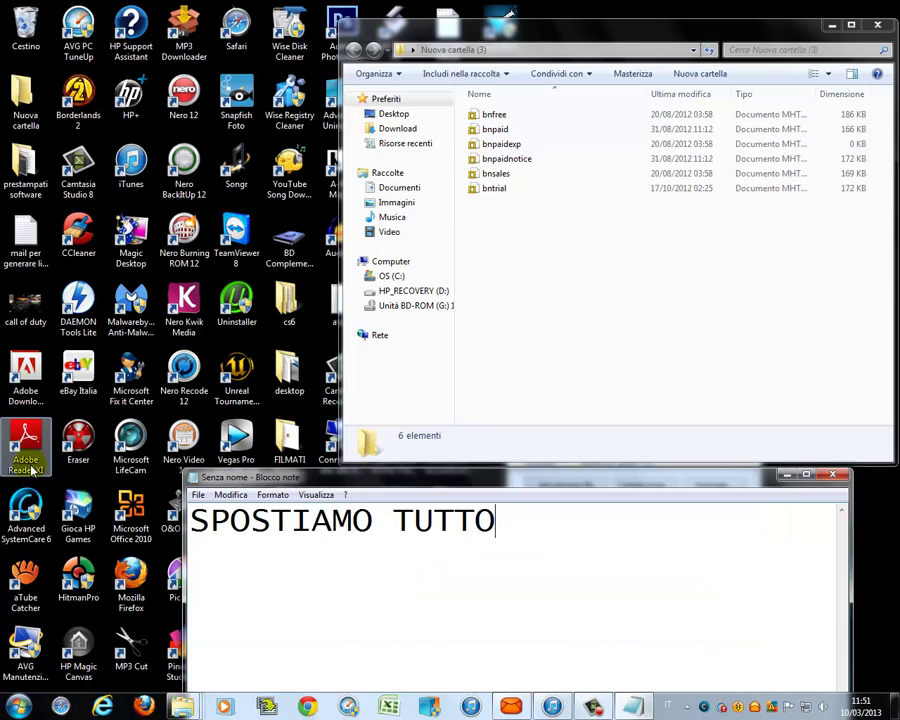
text(PER ESSER)
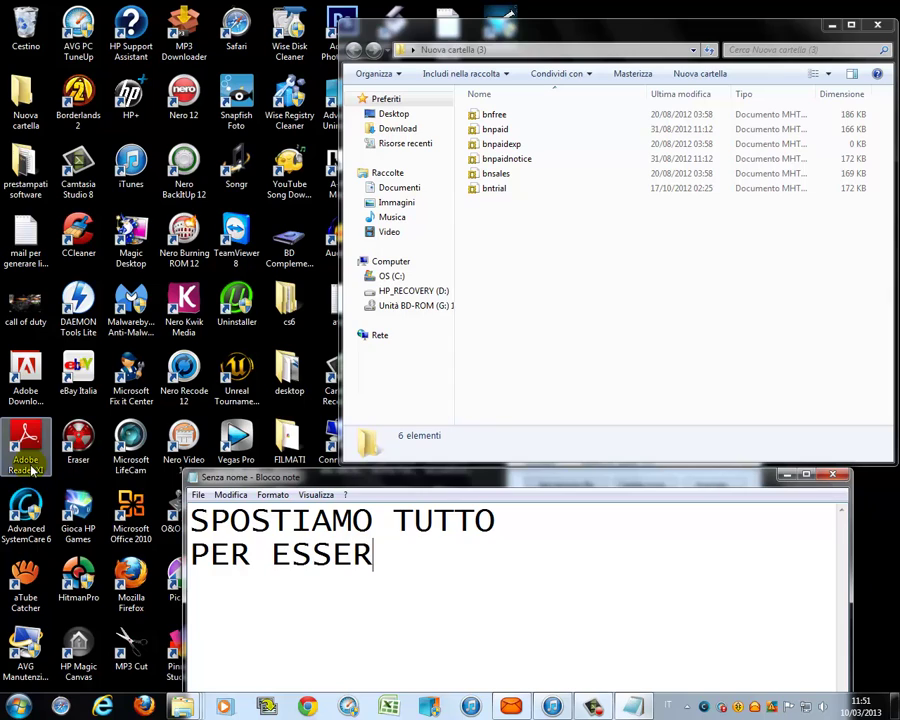
text(E SIC)
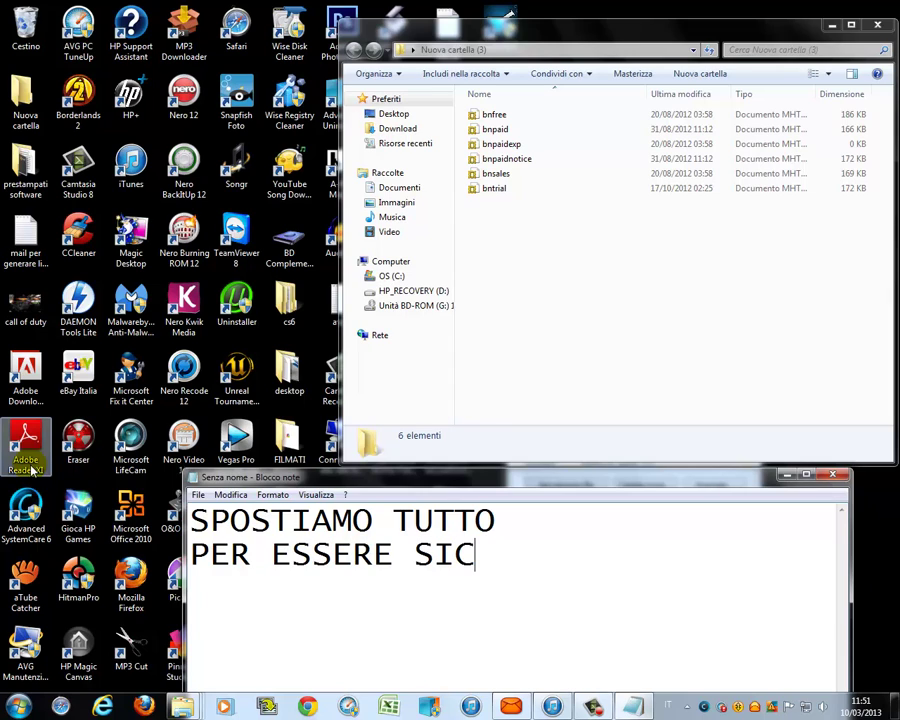
text(URI AL 100%)
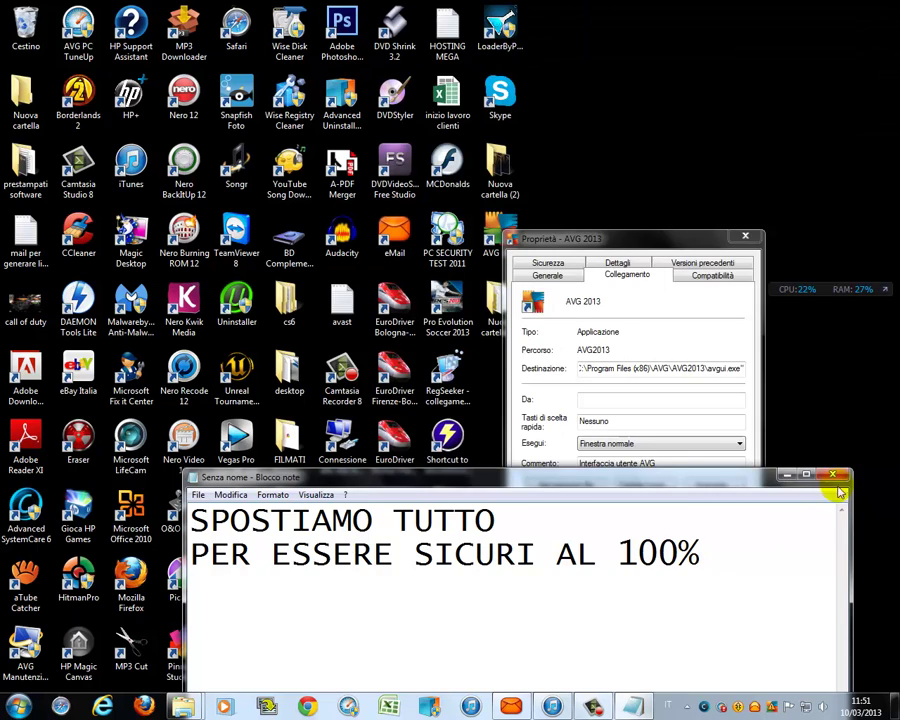
click(834, 476)
mouse_move(200, 703)
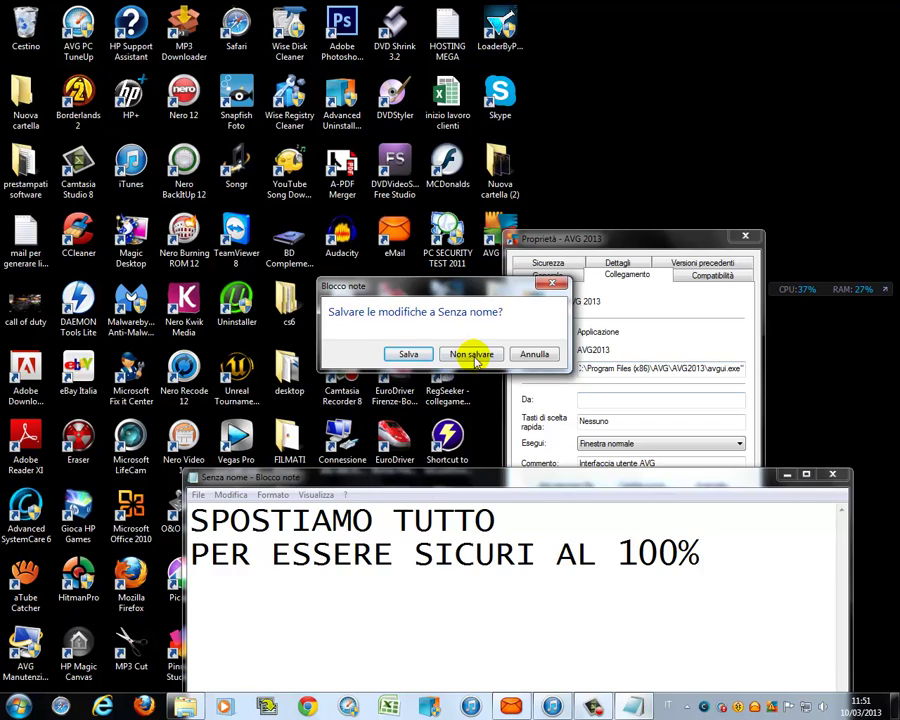
click(532, 355)
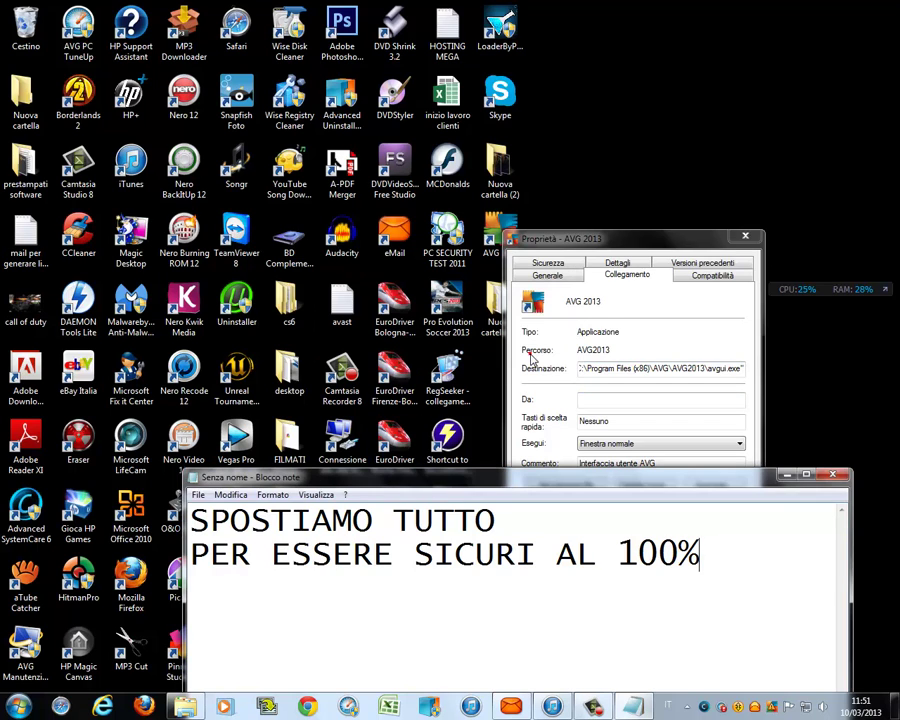
Close the AVG 2013 shortcut's properties and replace the note with "FACCIAMO IL REFRESH DELLA PAGINA"
click(741, 237)
drag(758, 588, 5, 513)
text(A)
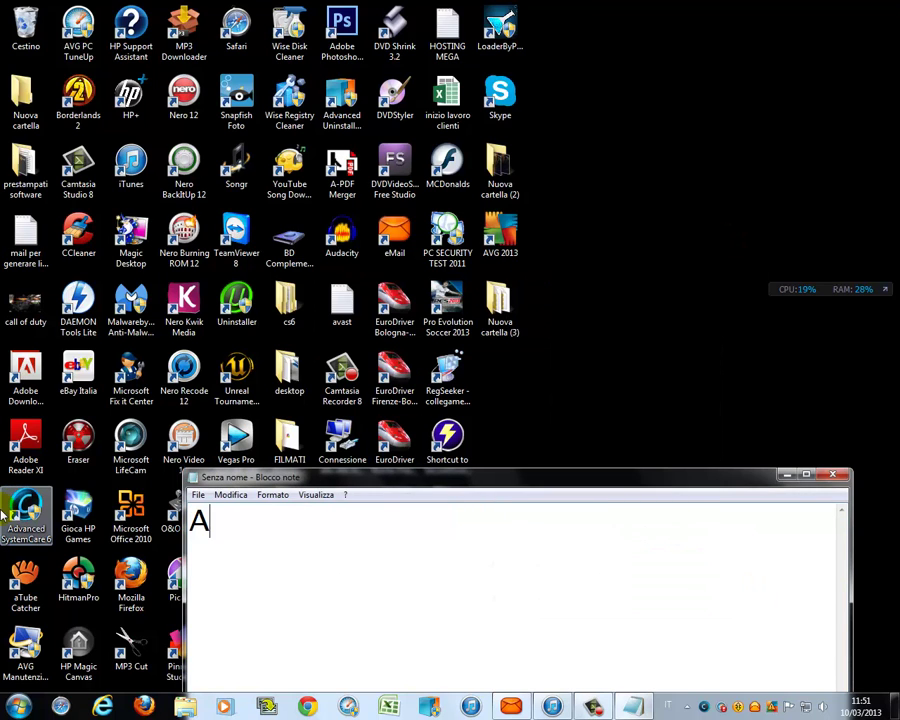
text(ACCIAMO IL R)
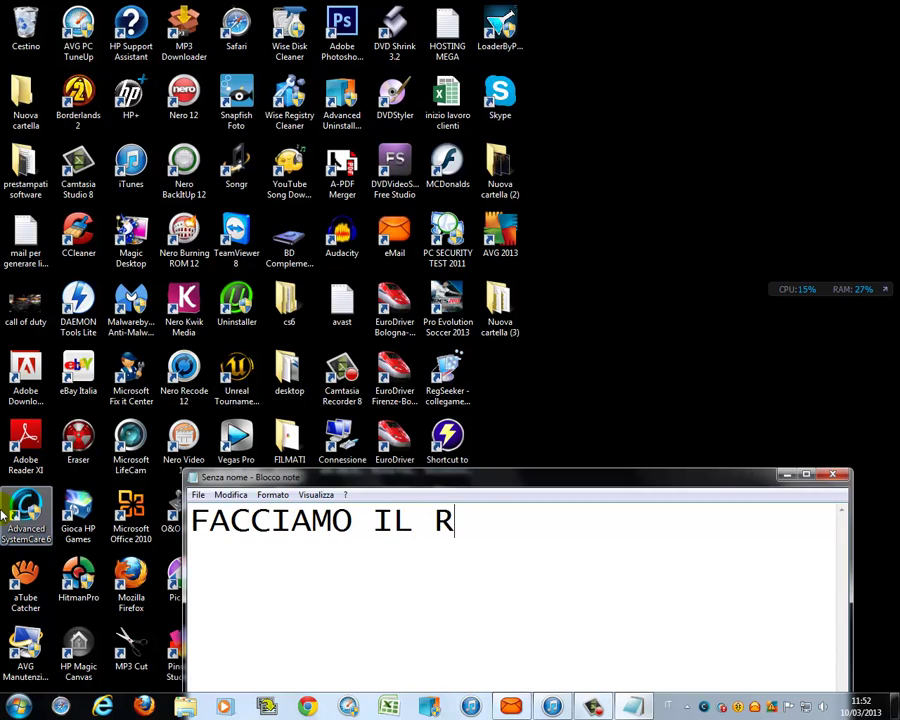
text(EFRESH DELLA PAGI)
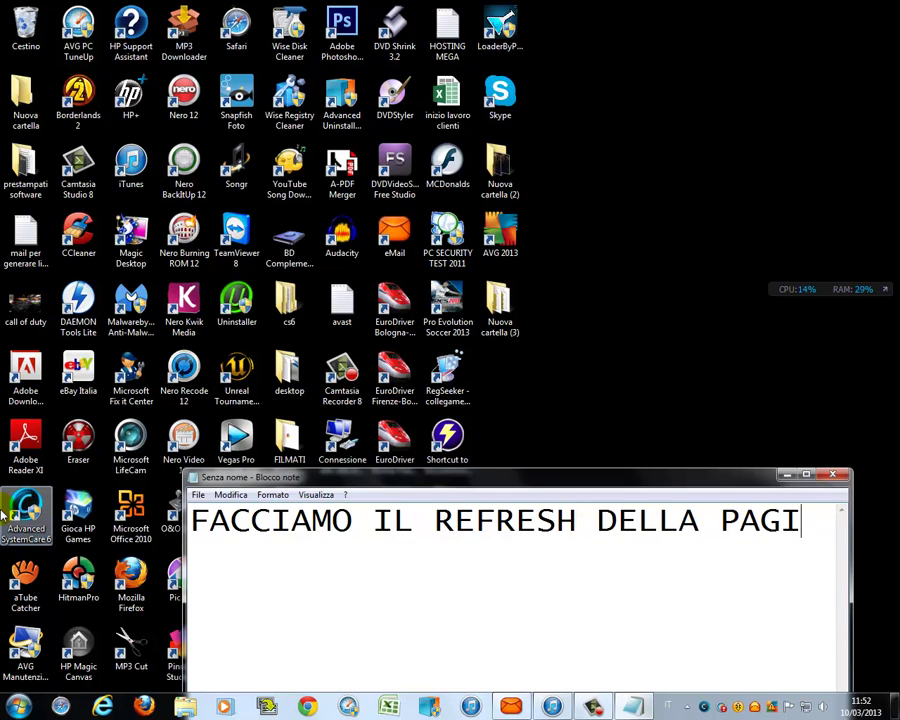
text(NA)
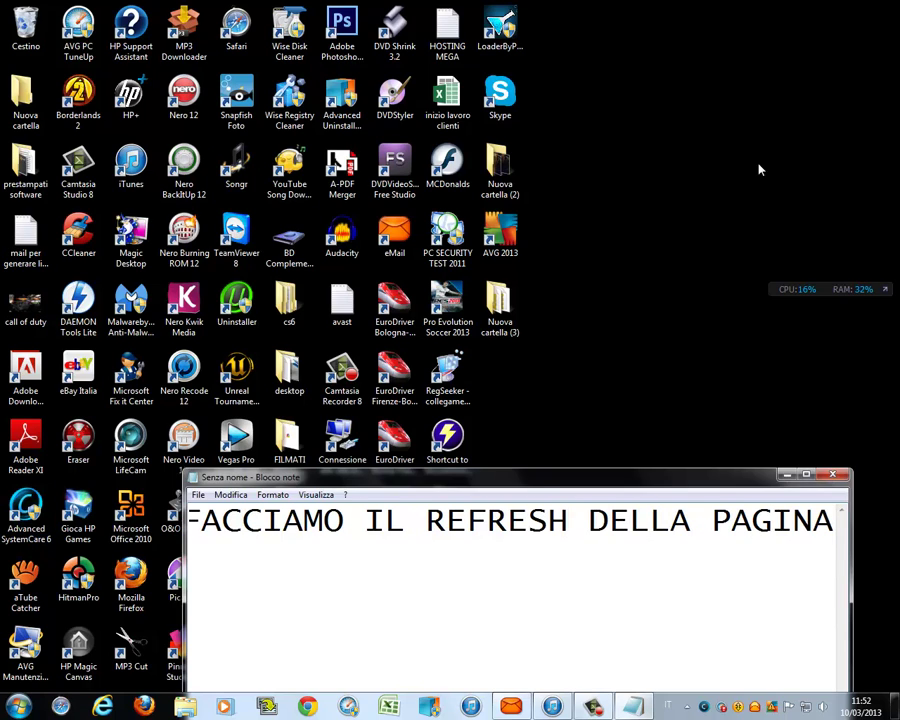
Refresh the desktop and minimize the note window
right_click(643, 120)
click(683, 177)
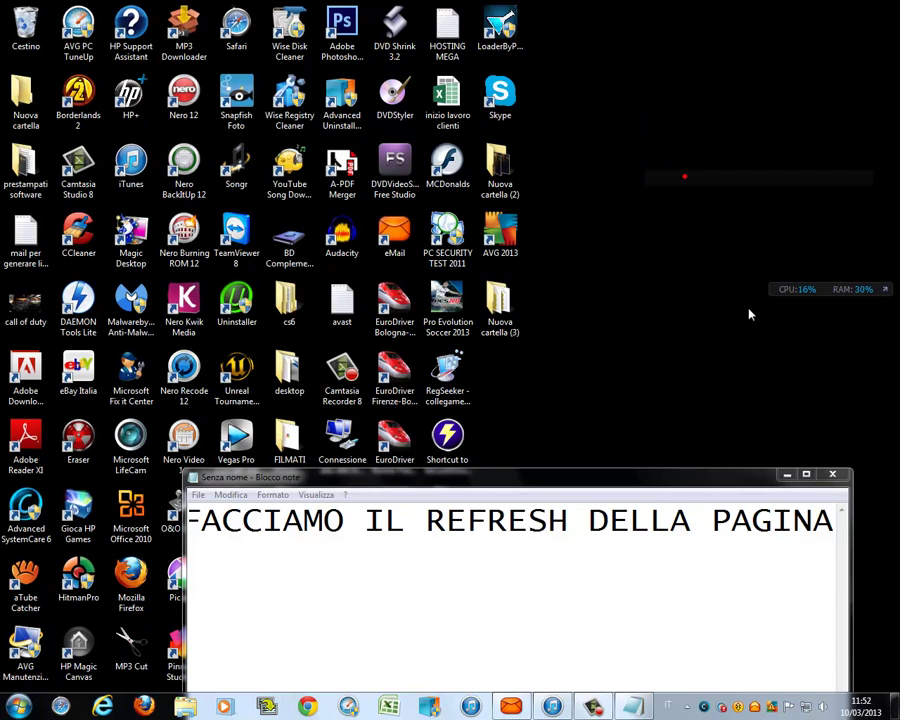
click(787, 474)
Open AVG Anti-Virus FREE and reactivate its temporarily disabled protection for all components
double_click(771, 707)
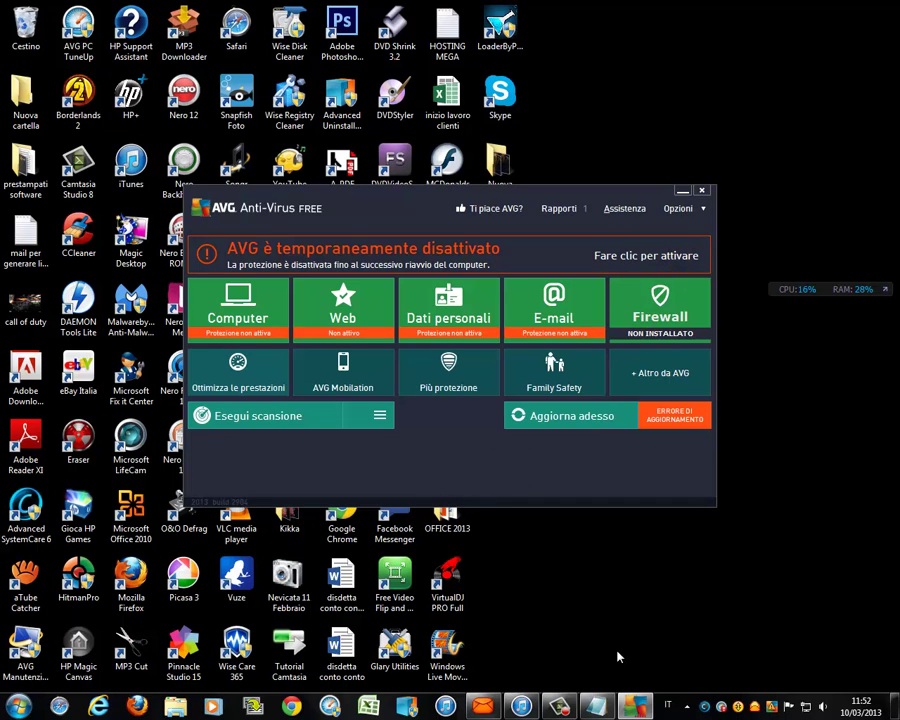
click(633, 256)
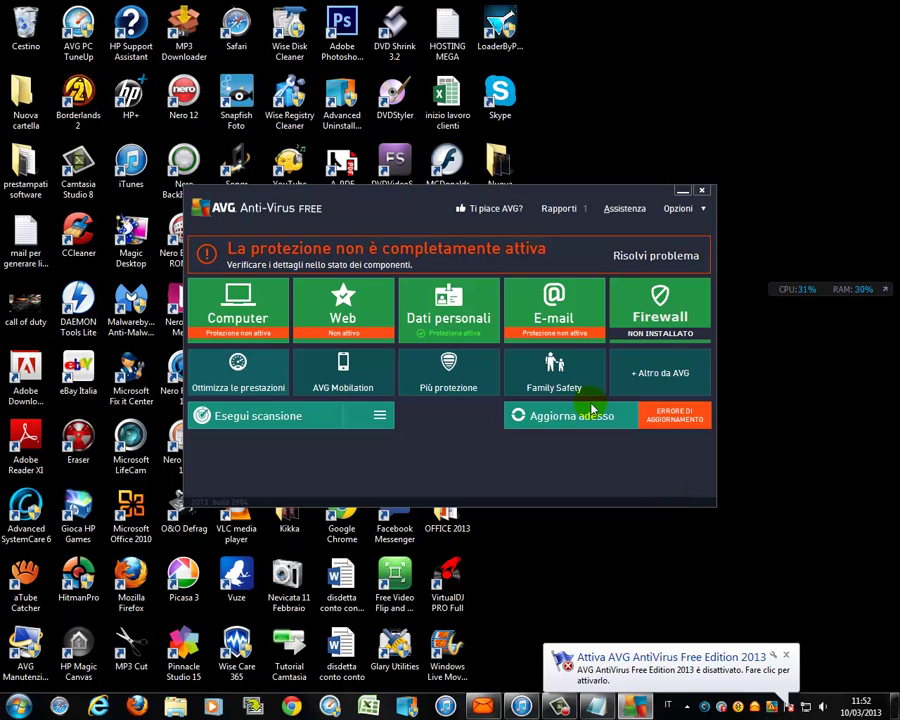
click(603, 249)
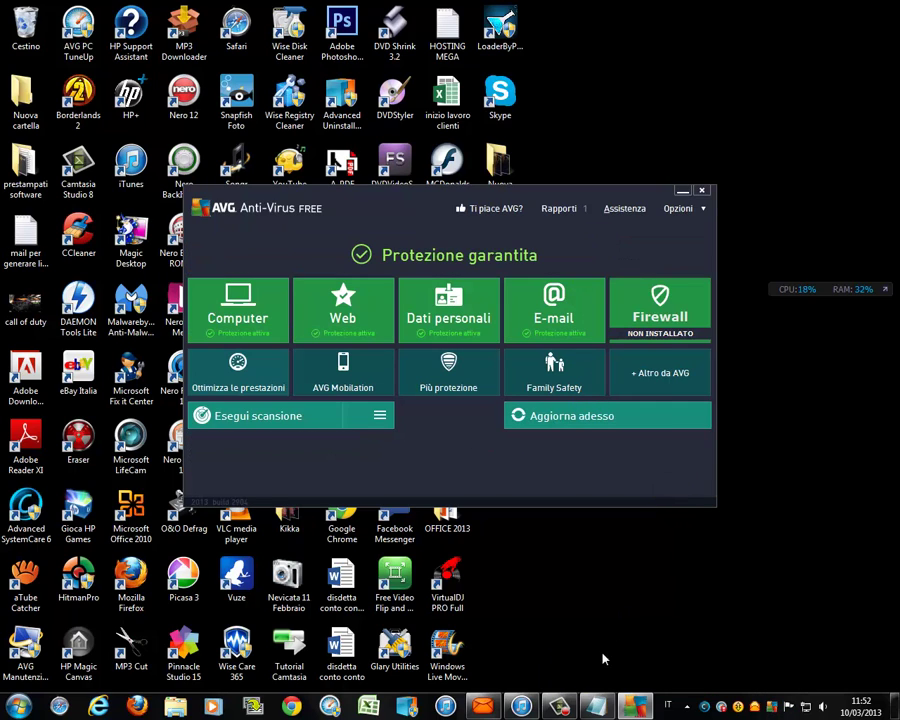
Bring the note back into view and replace its text with "OK POPUP SPARITO!"
click(596, 706)
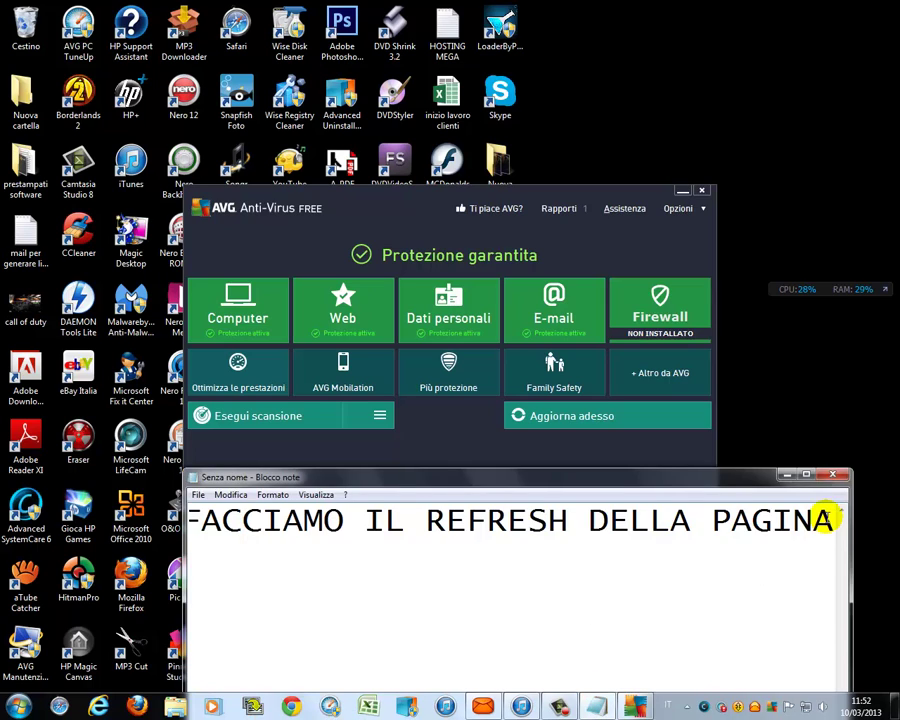
key(ctrl+a)
text(OK)
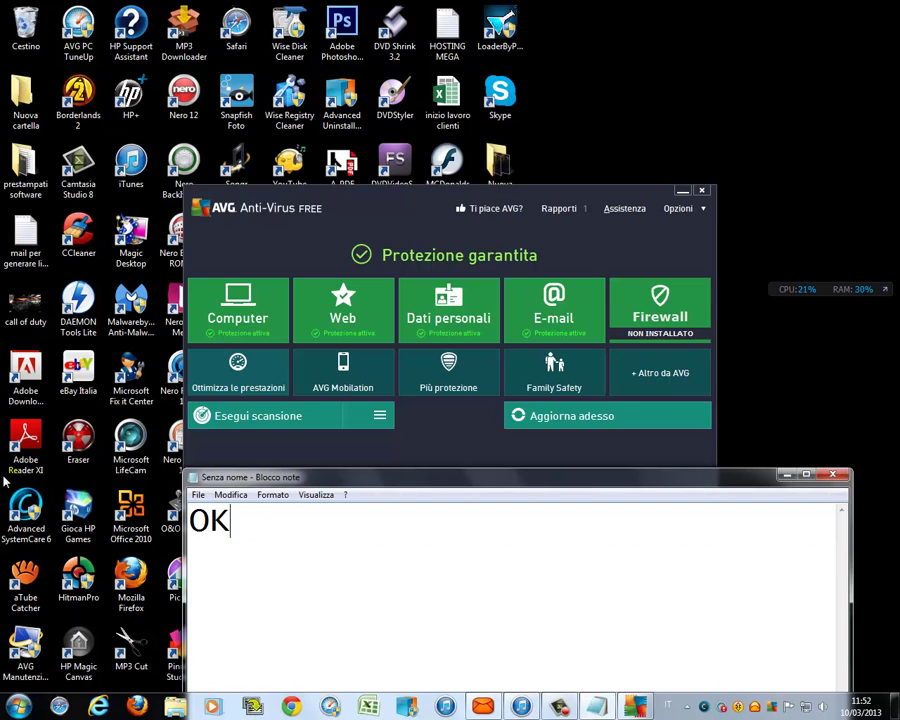
text( POPUP SPAR)
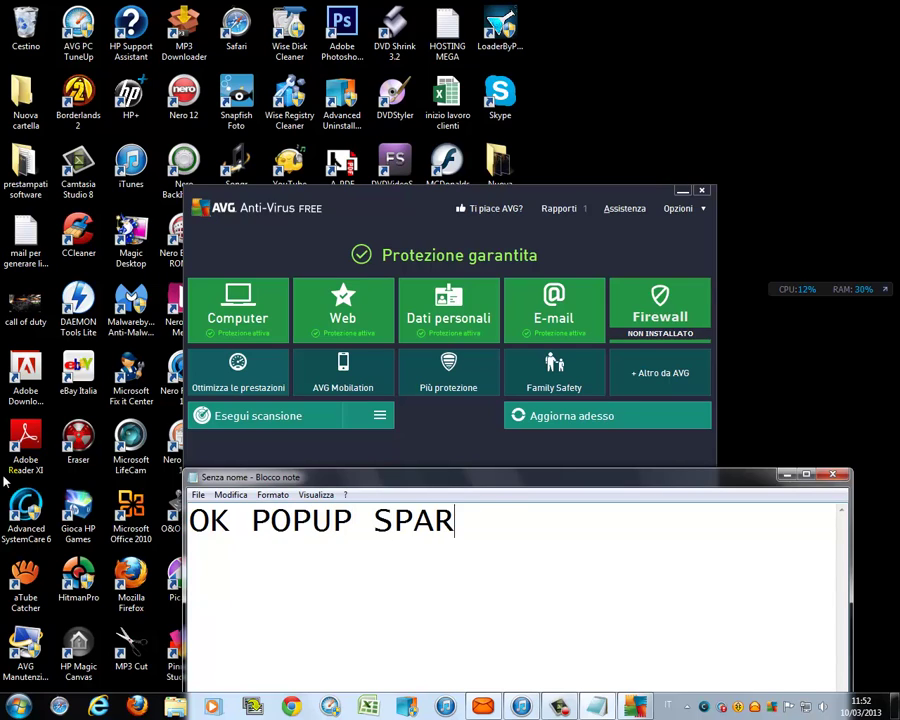
text(ITO)
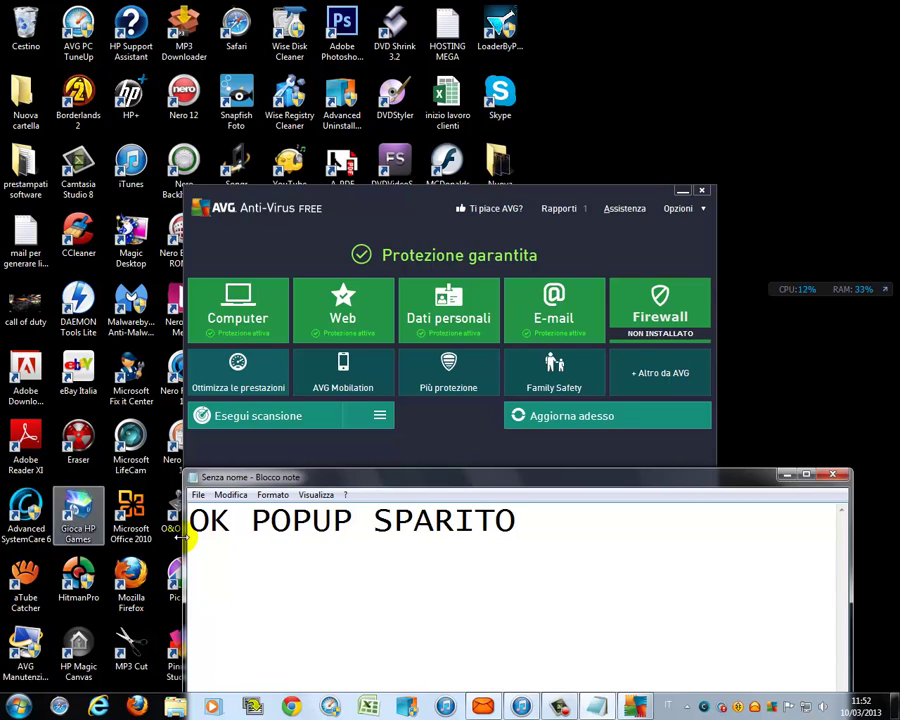
text(!)
Replace the note's text with the closing message "ALLA PROSSIMA"
key(ctrl+a)
text(AL)
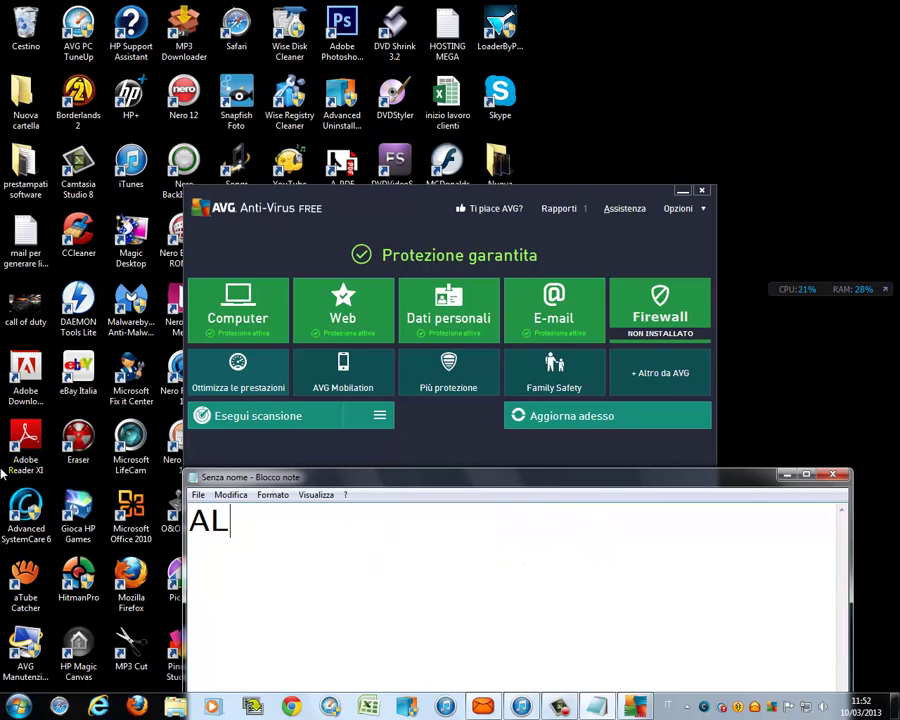
text(LA PROSSIMA)
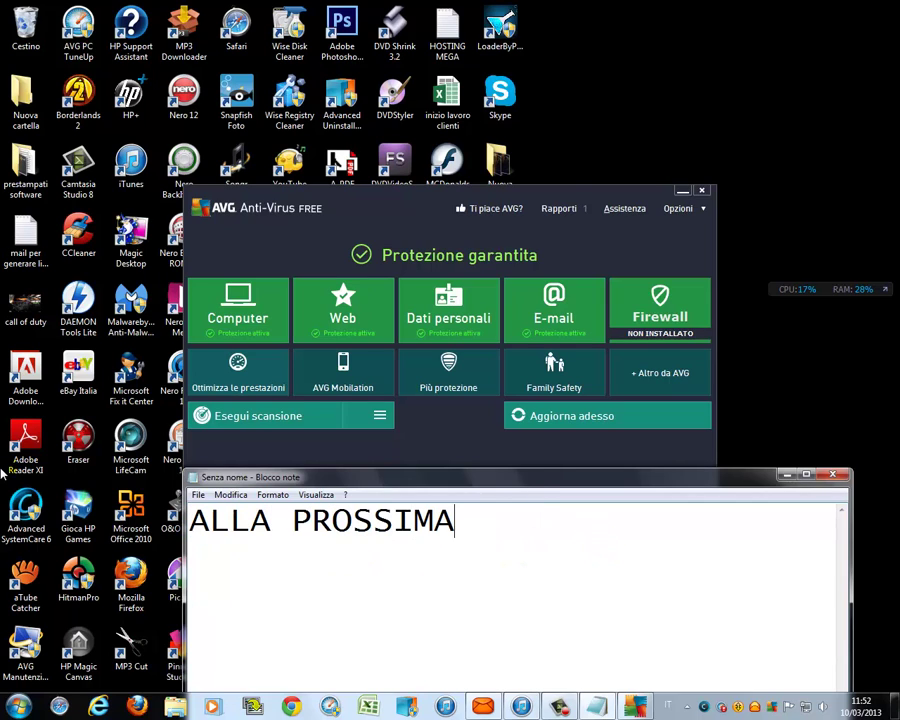